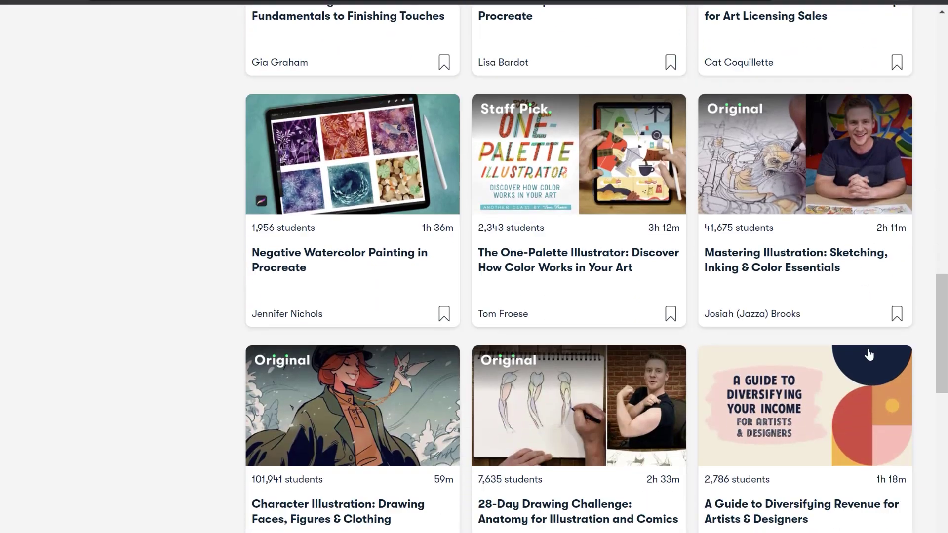
Open the class Character Illustration: Drawing Faces, Figures & Clothing from the Skillshare class list.
scroll(869, 354, "down", 2)
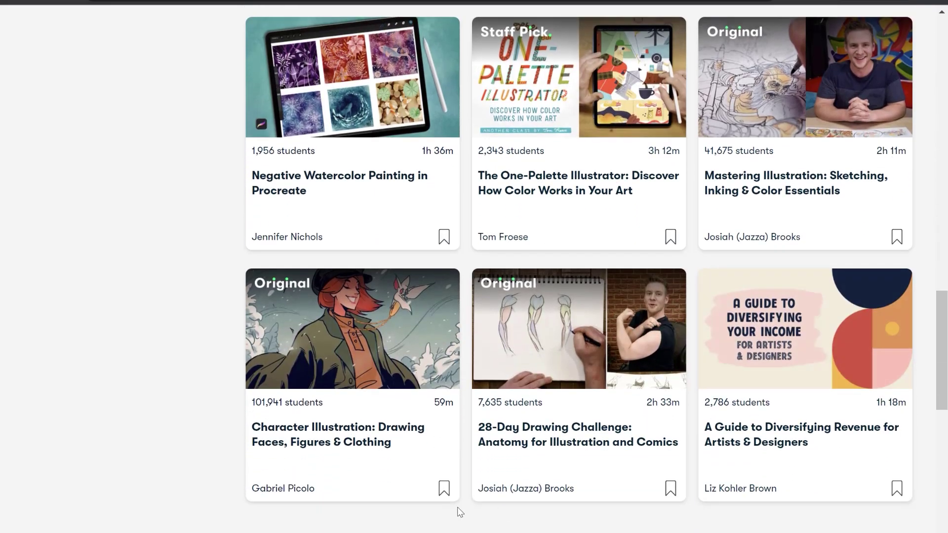
left_click(347, 497)
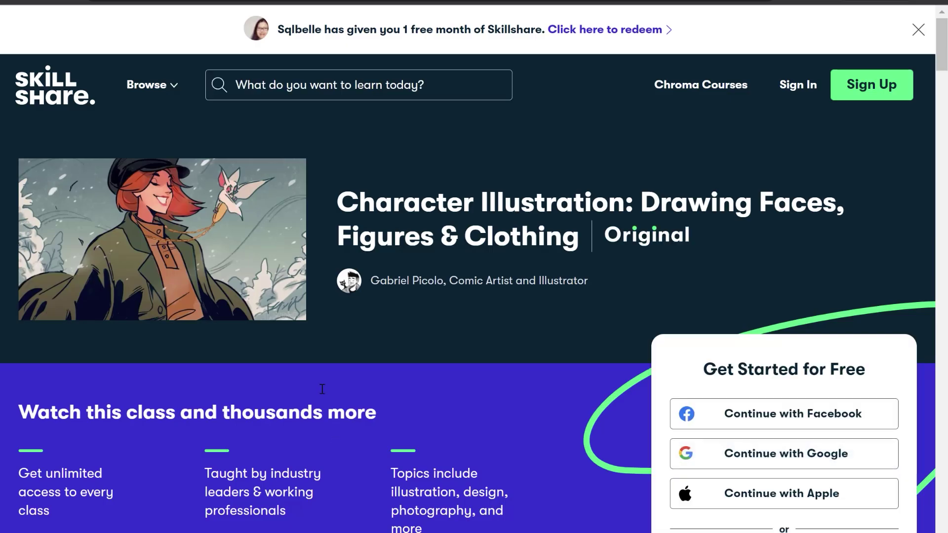
left_click(259, 248)
left_click(279, 300)
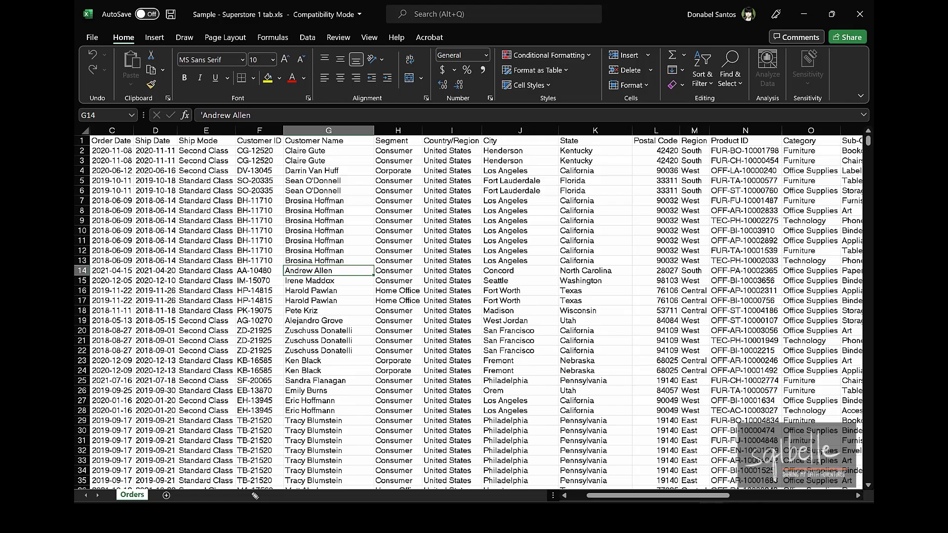
Switch to Tableau and connect it to the Excel file Sample - Superstore 1 tab.xls from the data folder.
mouse_move(150, 464)
left_mouse_down()
mouse_move(101, 481)
mouse_move(133, 463)
left_mouse_up()
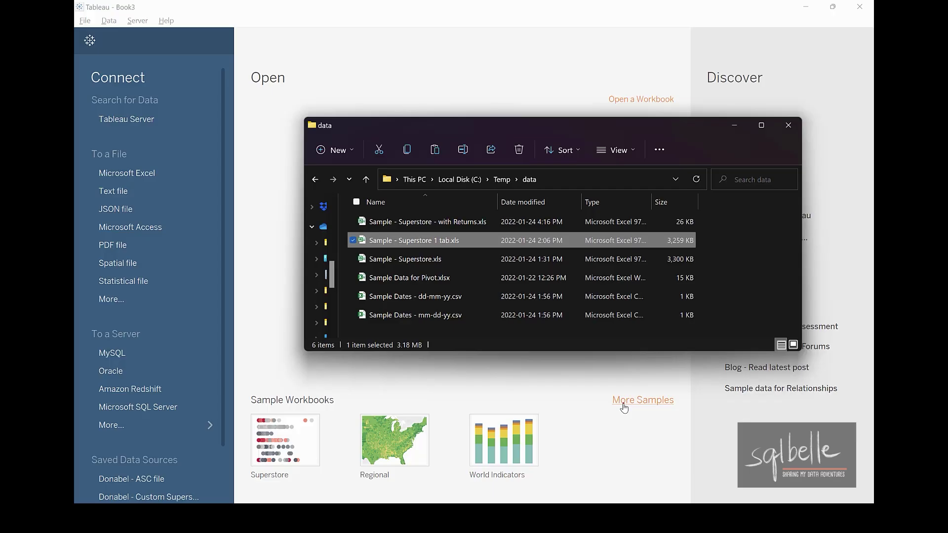
mouse_move(494, 223)
left_mouse_down()
mouse_move(355, 235)
mouse_move(278, 204)
mouse_move(324, 170)
left_mouse_up()
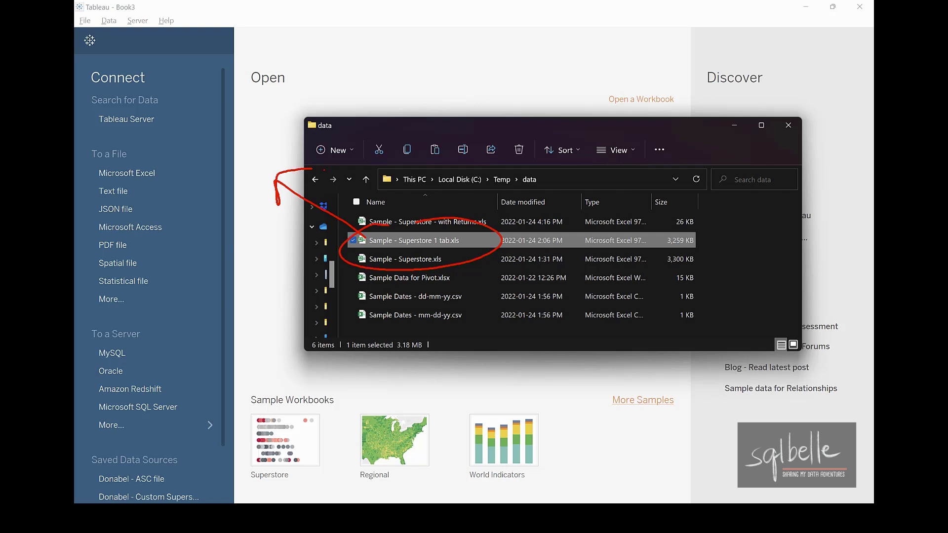
key("Escape")
mouse_move(390, 241)
left_mouse_down()
mouse_move(275, 199)
mouse_move(286, 192)
left_mouse_up()
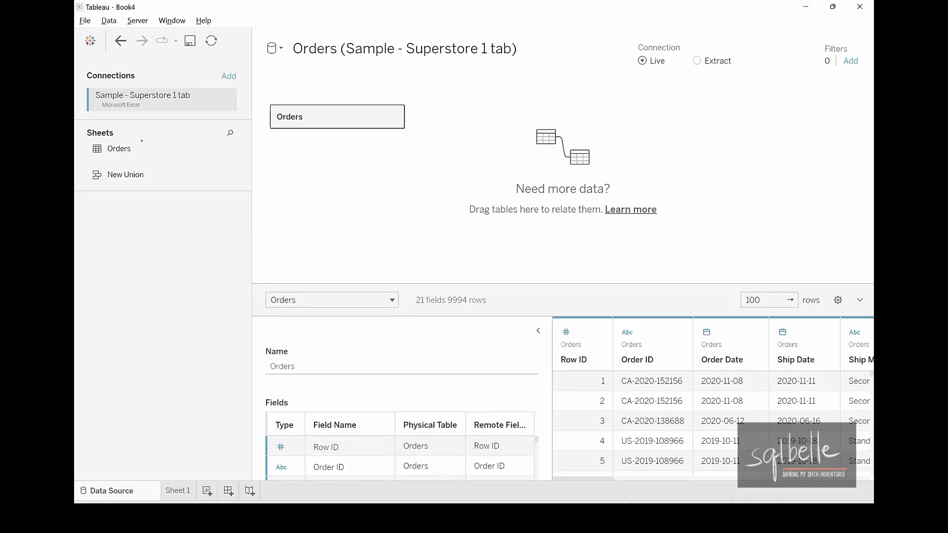
Review the Orders table on the data source page, and open Sheet 1 to view its fields.
mouse_move(142, 142)
left_mouse_down()
mouse_move(158, 161)
mouse_move(112, 140)
left_mouse_up()
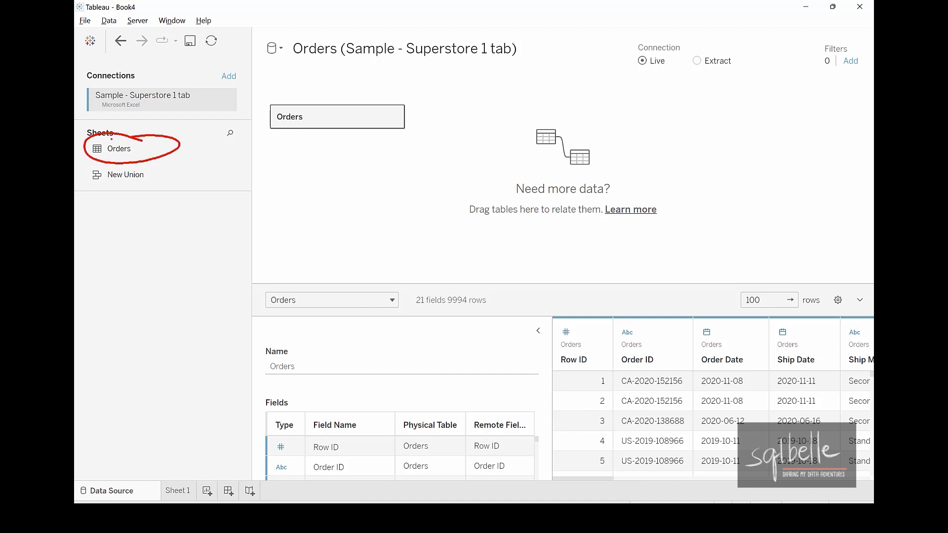
mouse_move(181, 138)
left_mouse_down()
mouse_move(265, 105)
mouse_move(255, 131)
left_mouse_up()
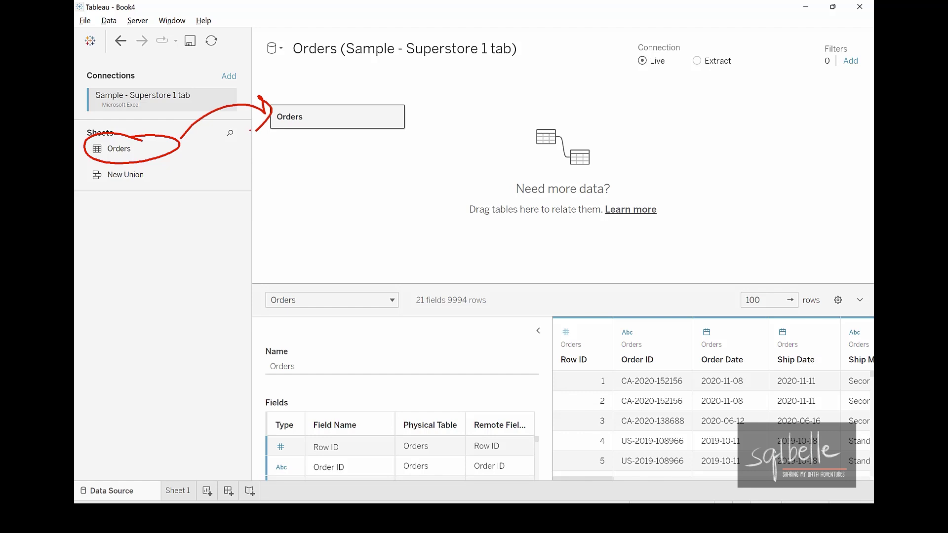
left_click_drag(439, 210, 588, 207)
key("Escape")
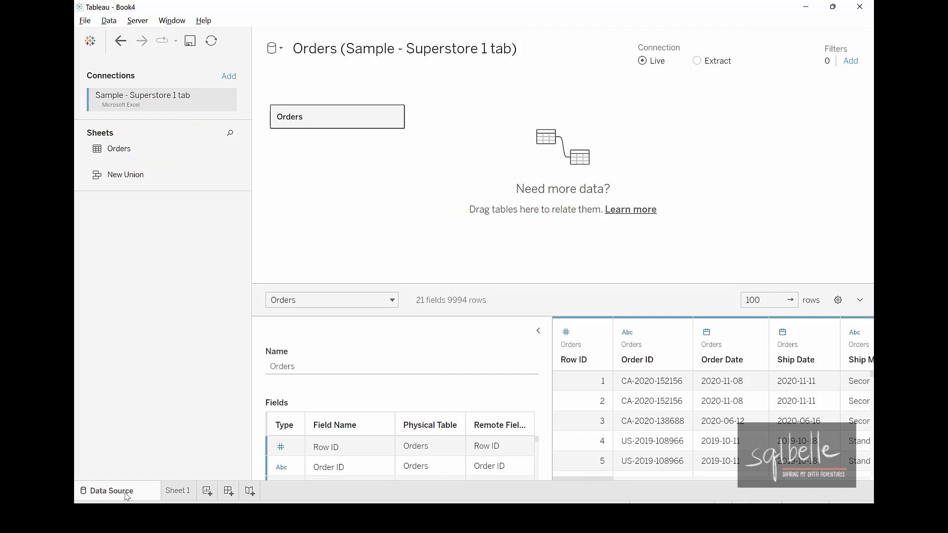
left_click(179, 492)
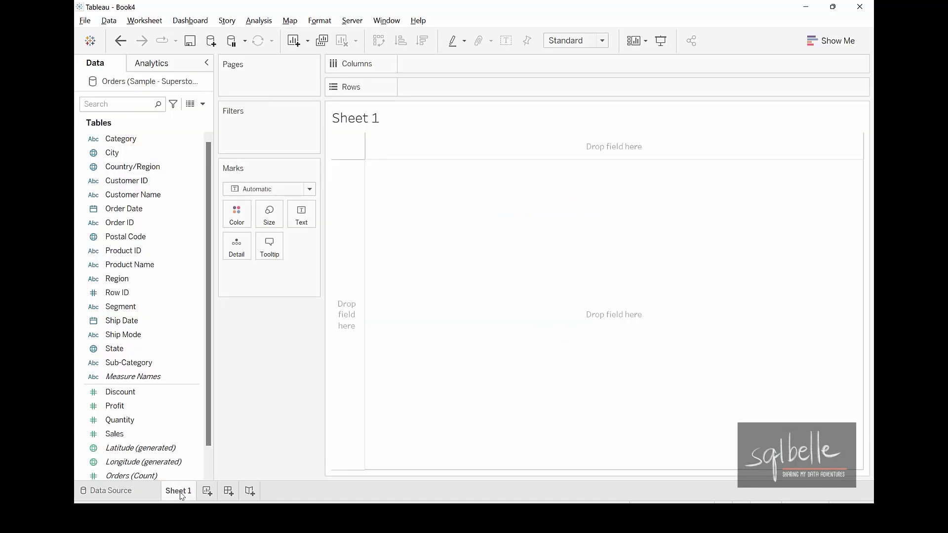
Switch to Sample - Superstore.xls in Excel, review its sheets, and open the Name Manager for its named ranges.
key("alt+Tab")
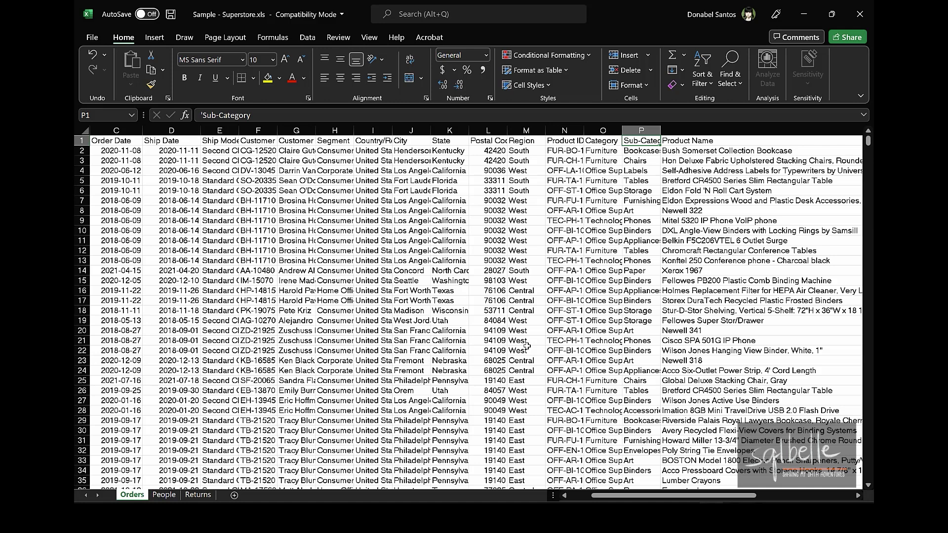
mouse_move(170, 465)
left_mouse_down()
mouse_move(141, 503)
mouse_move(159, 459)
left_mouse_up()
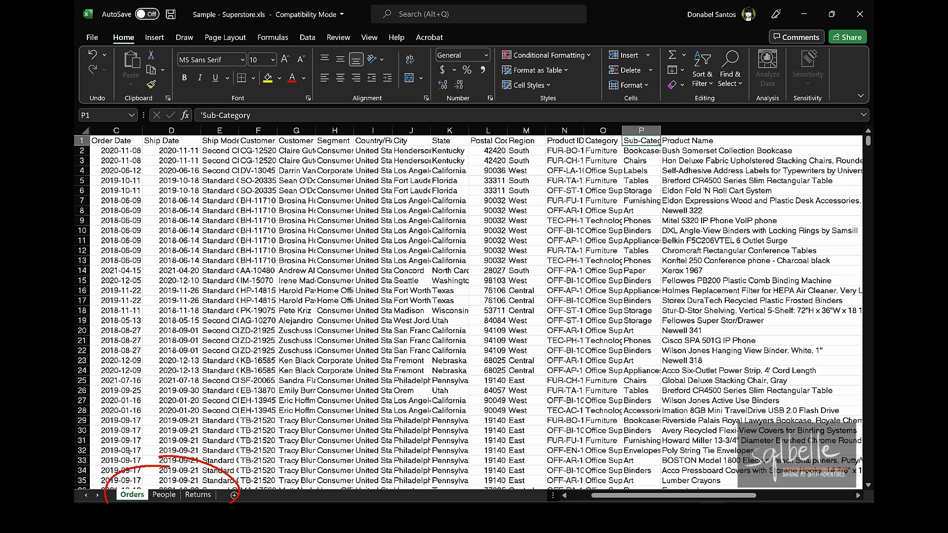
left_click(273, 39)
left_click(429, 70)
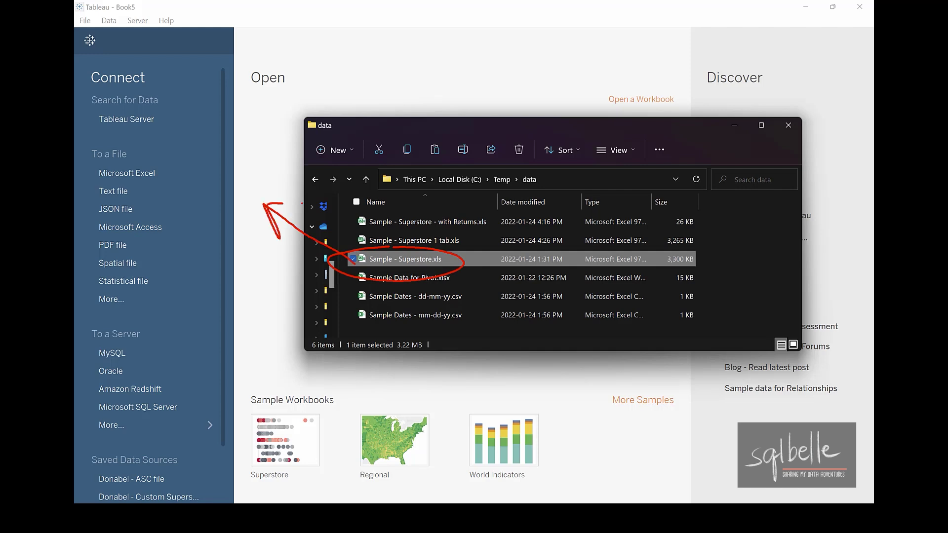
Connect Tableau to Sample - Superstore.xls from the data folder and open Sheet 1.
left_click_drag(375, 259, 265, 196)
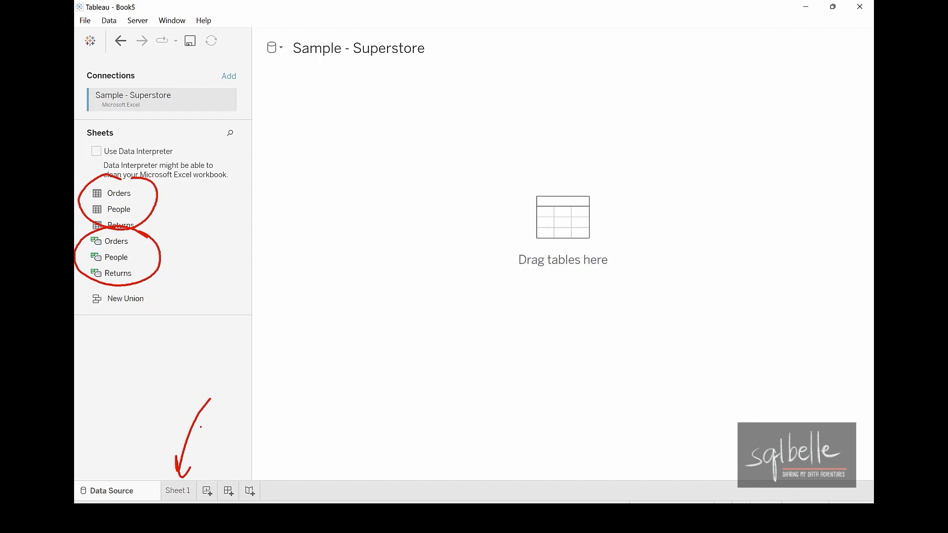
left_click(177, 491)
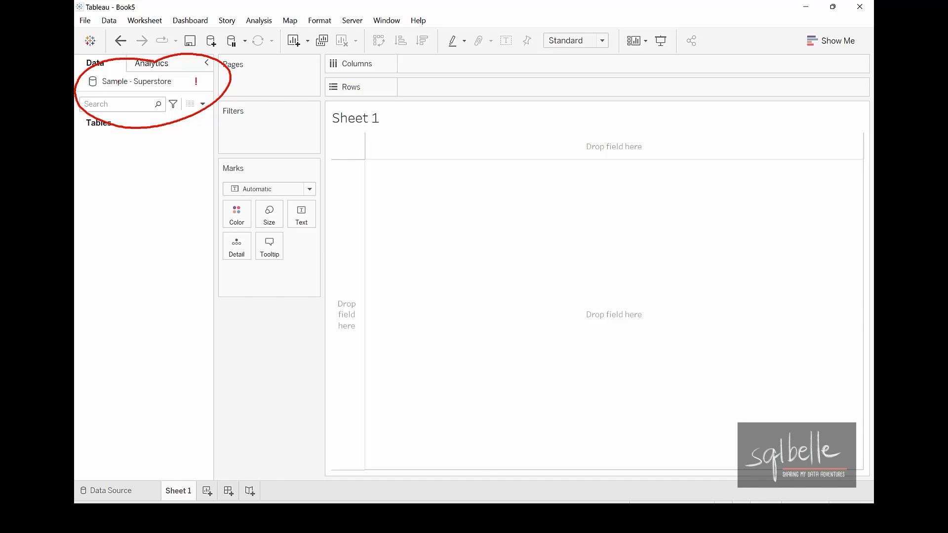
Add the Orders sheet to the data source canvas and return to Sheet 1.
left_click(127, 489)
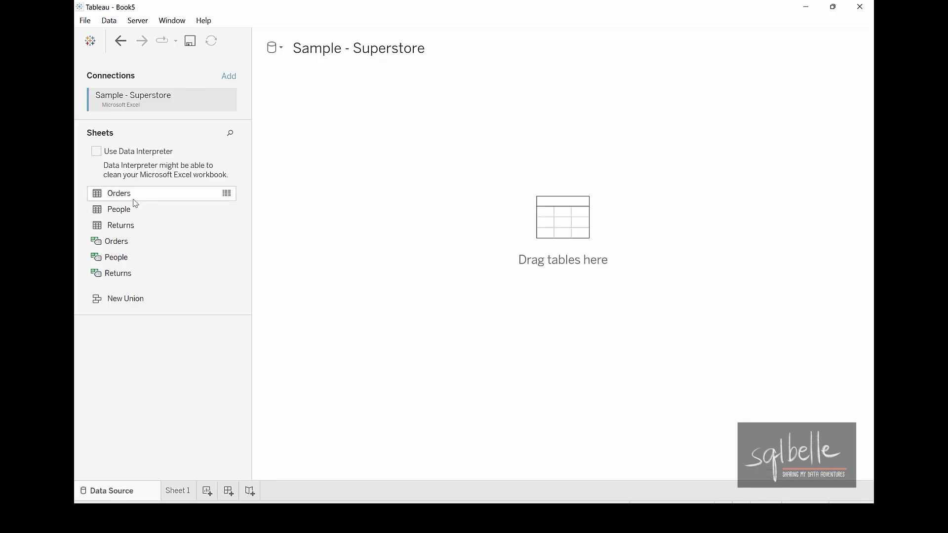
left_click_drag(127, 194, 387, 166)
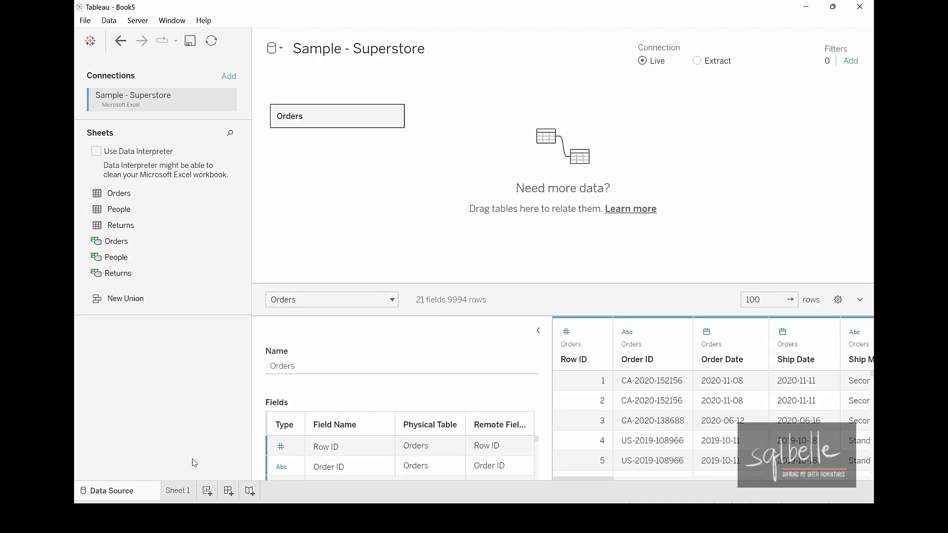
left_click(182, 491)
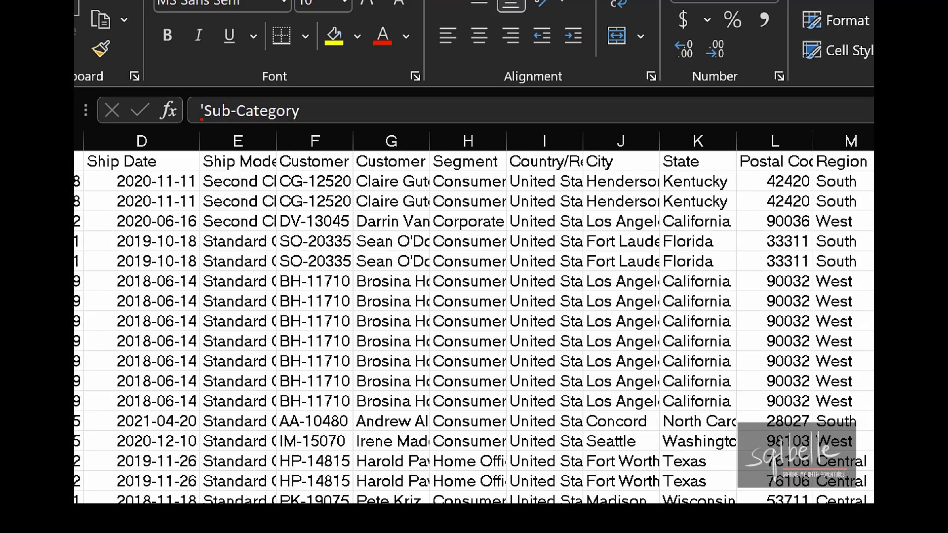
In the Excel workbook Sample - Superstore.xls, rename the Sub-Category header in cell P1 to SubCategory and save the file.
left_click_drag(245, 111, 245, 143)
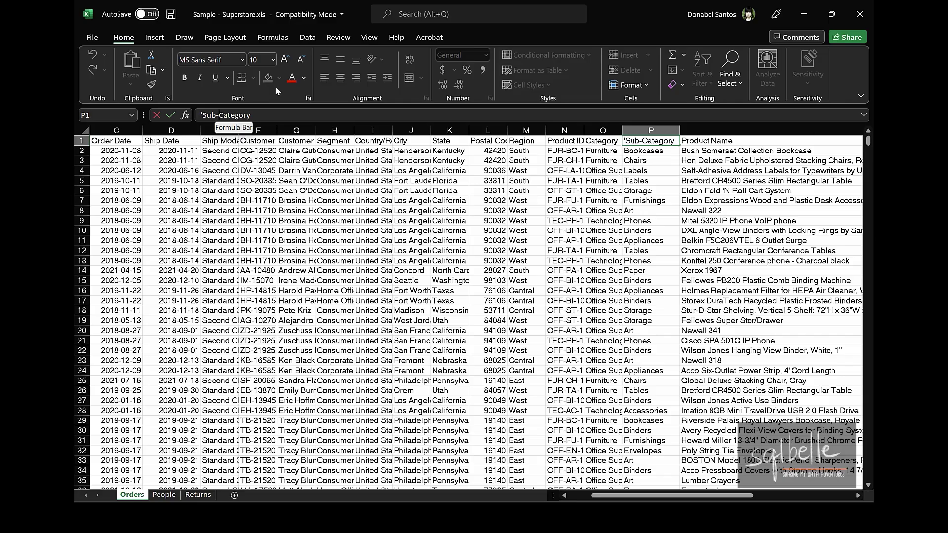
key("BackSpace")
key("ctrl+s")
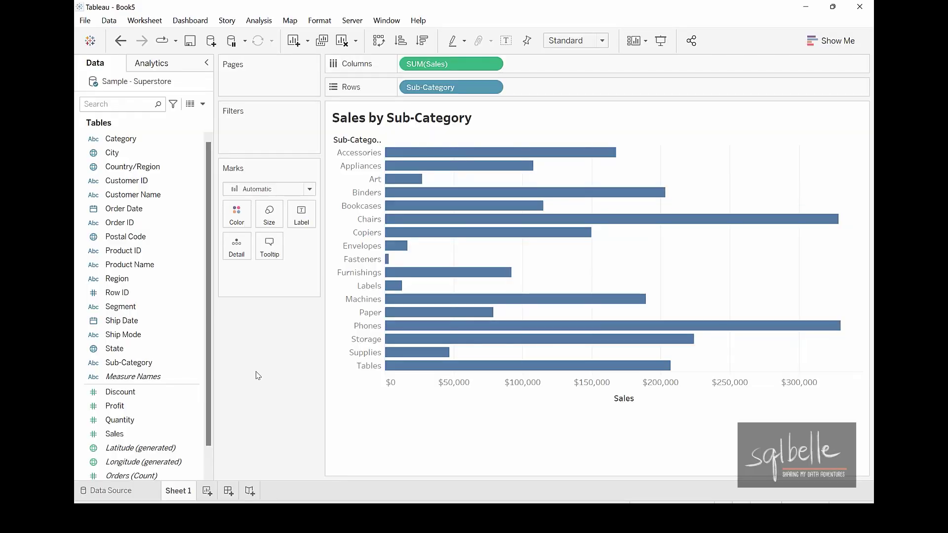
Switch to Tableau and refresh the Sample - Superstore data source.
right_click(174, 82)
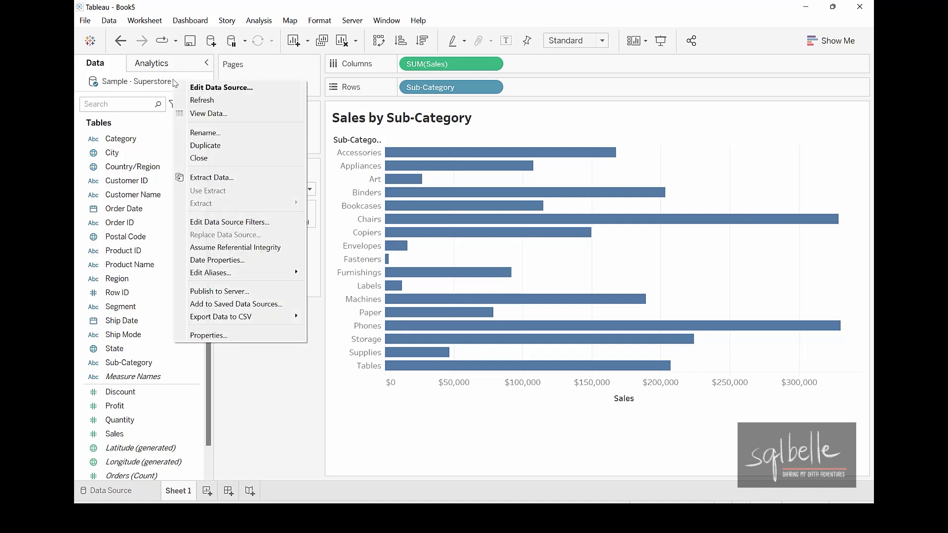
left_click(194, 98)
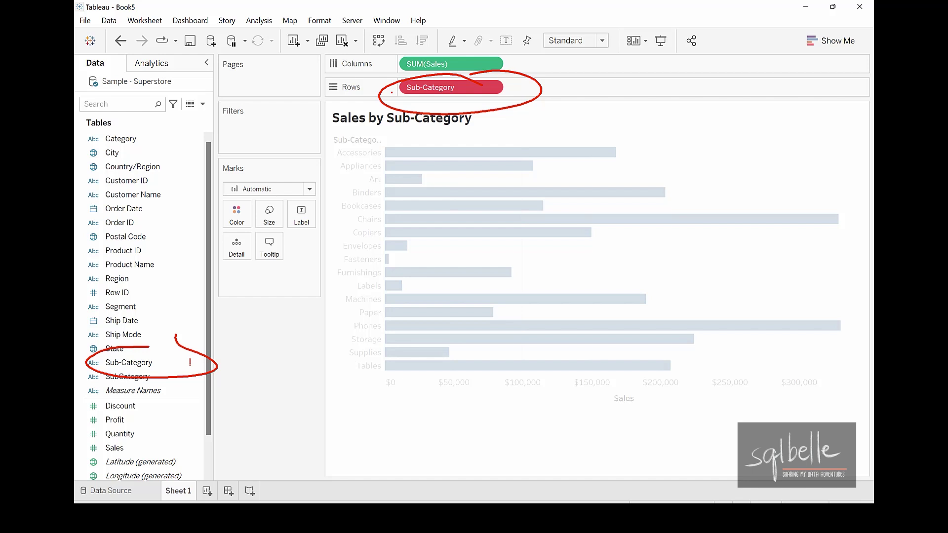
key("Escape")
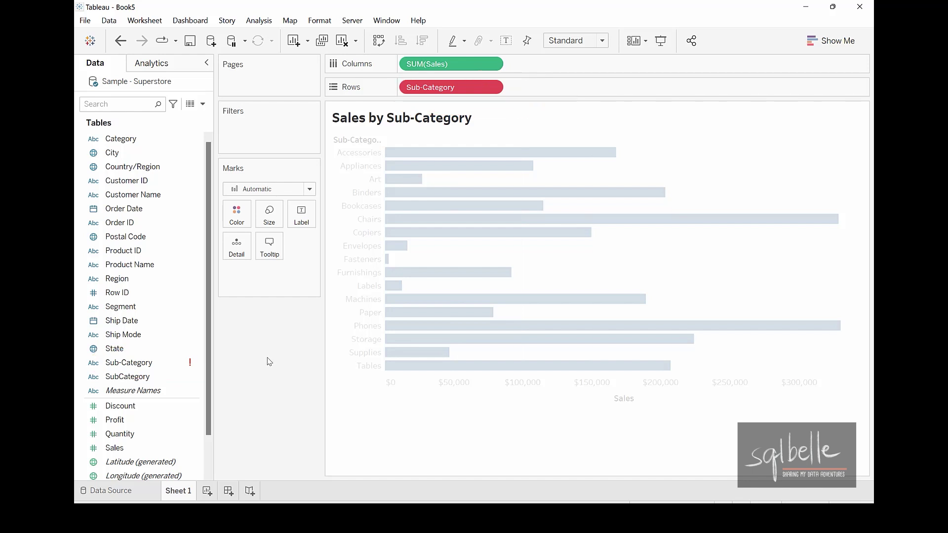
Replace all references to the broken Sub-Category field with the SubCategory field.
left_click(195, 364)
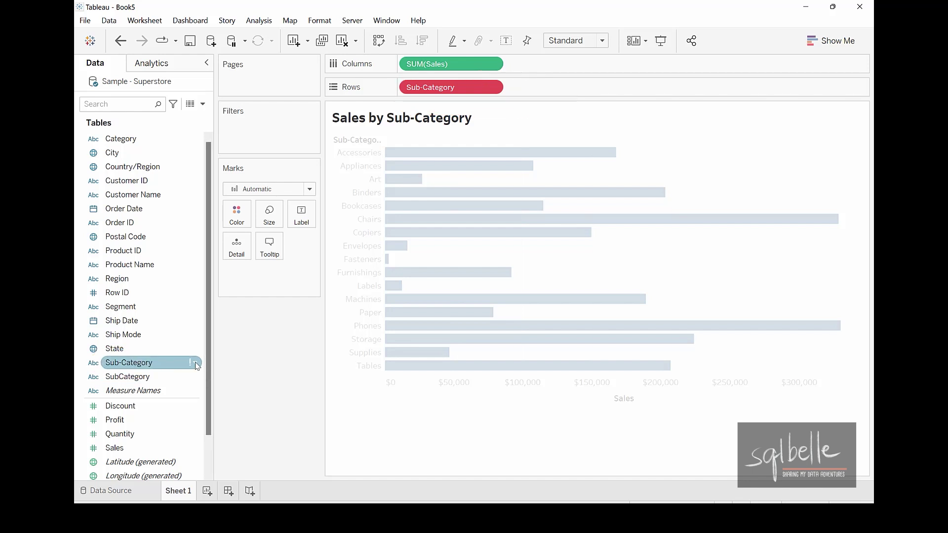
right_click(196, 364)
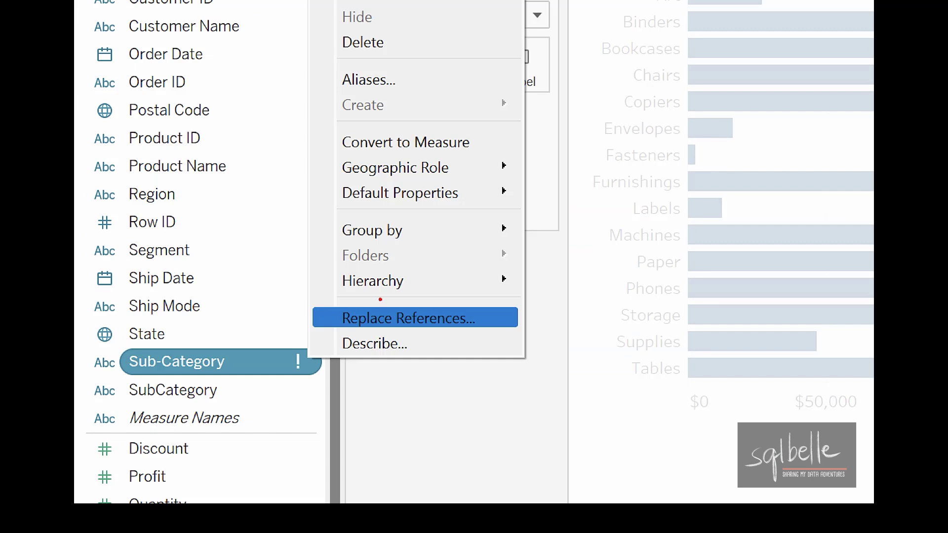
left_click_drag(228, 333, 222, 346)
left_click_drag(363, 331, 375, 302)
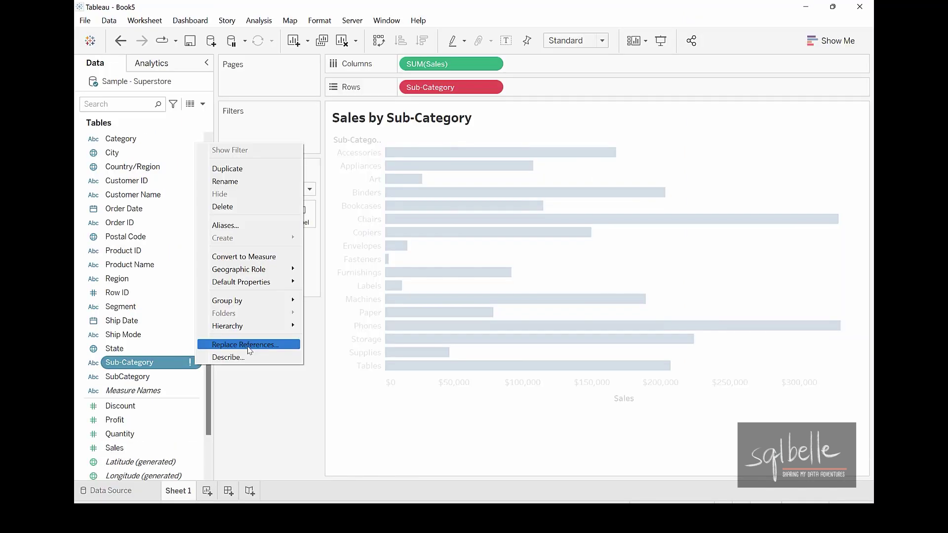
left_click(248, 345)
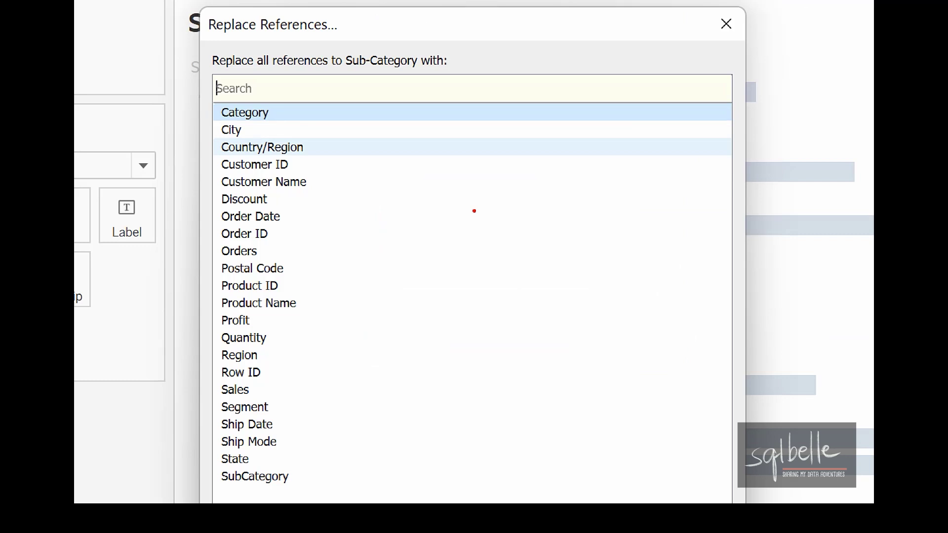
mouse_move(211, 68)
left_mouse_down()
mouse_move(409, 74)
mouse_move(365, 85)
mouse_move(417, 46)
left_mouse_up()
left_click_drag(493, 18, 432, 49)
mouse_move(445, 34)
left_mouse_down()
mouse_move(432, 50)
mouse_move(461, 44)
left_mouse_up()
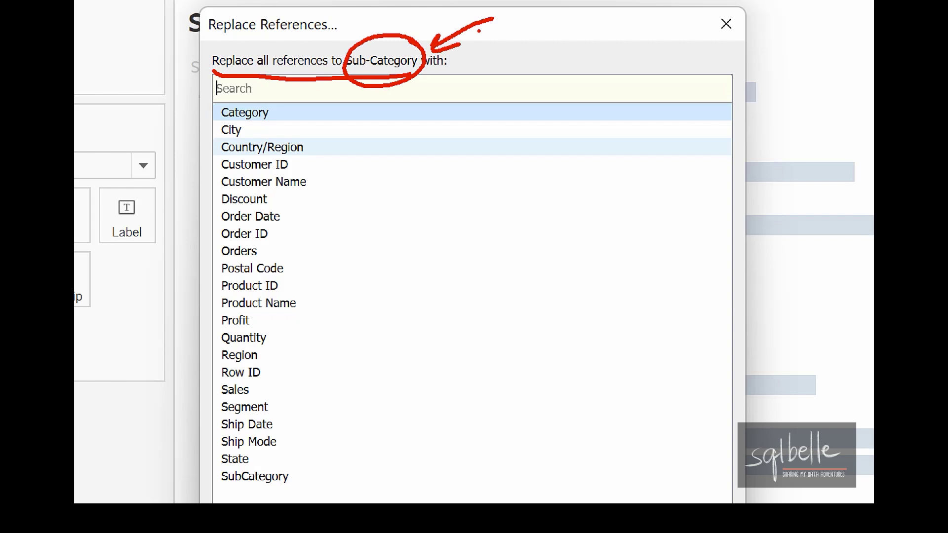
mouse_move(295, 467)
left_mouse_down()
mouse_move(210, 492)
mouse_move(293, 454)
left_mouse_up()
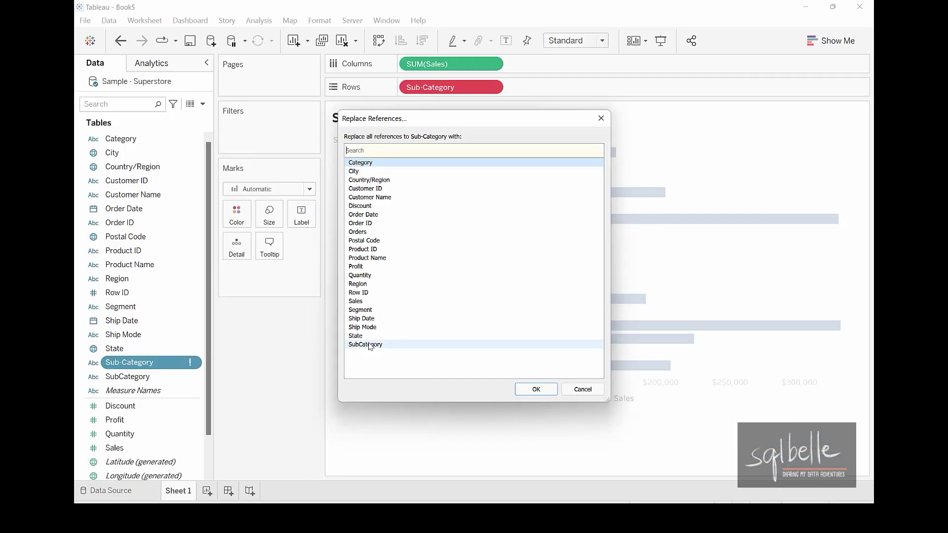
left_click(505, 477)
left_click(604, 532)
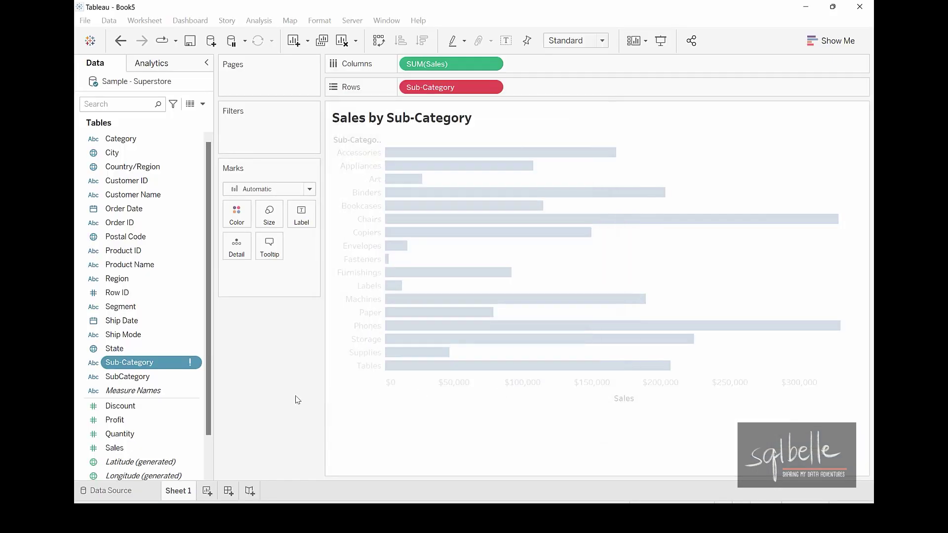
Read the Live Connection section of Tableau's Refresh Data Sources help page in the browser.
mouse_move(712, 105)
left_mouse_down()
mouse_move(583, 199)
mouse_move(630, 186)
left_mouse_up()
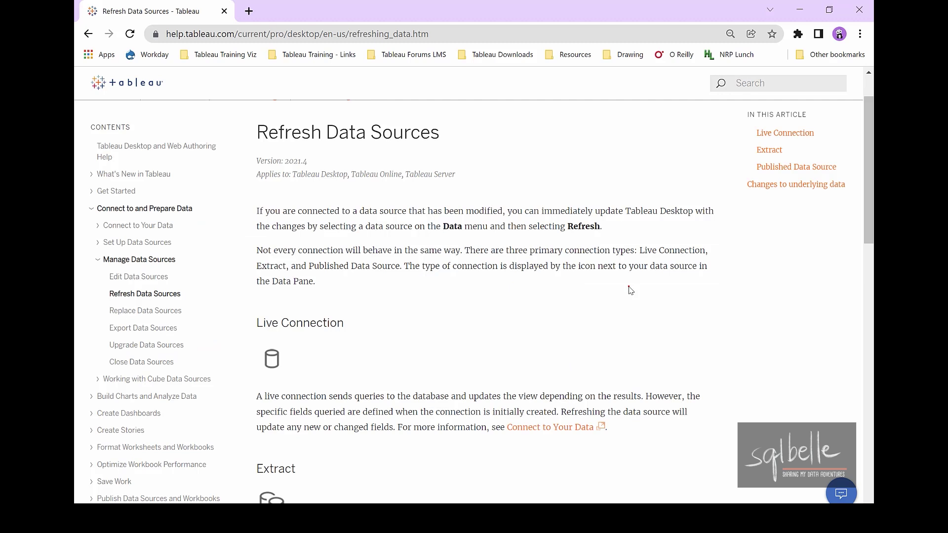
left_click_drag(257, 420, 545, 426)
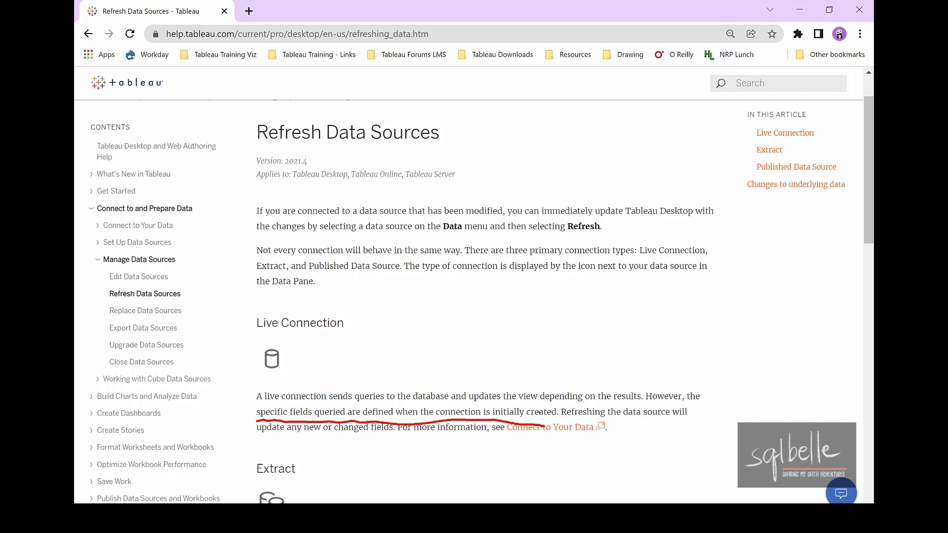
left_click_drag(561, 418, 713, 421)
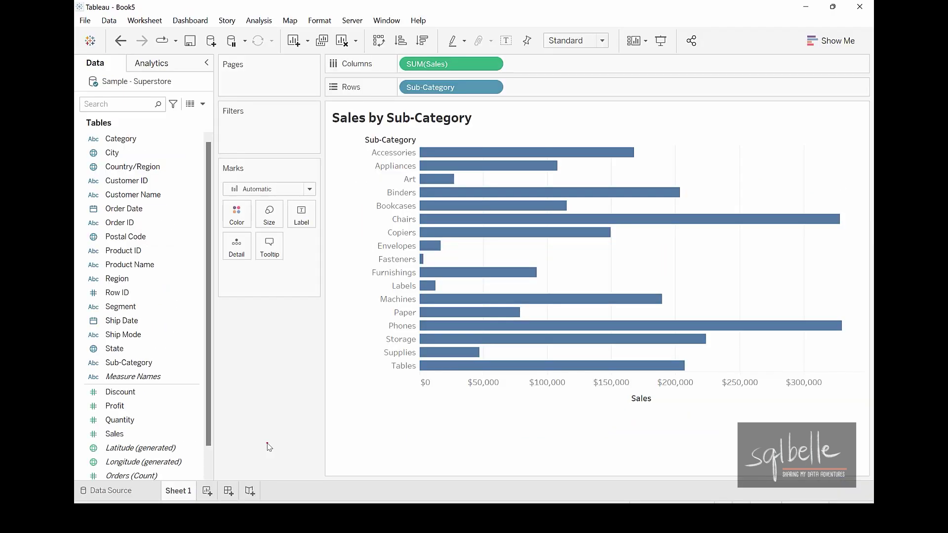
Review the Sample - Superstore source in Tableau, and examine the Sub-Category column of Sample - Superstore 1 tab.xls in Excel.
mouse_move(168, 67)
left_mouse_down()
mouse_move(84, 108)
mouse_move(165, 55)
left_mouse_up()
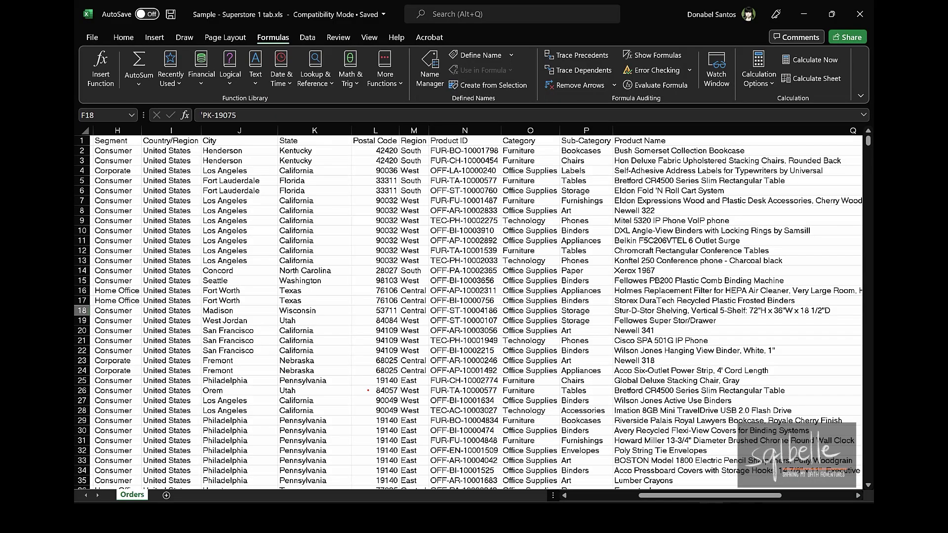
mouse_move(627, 138)
left_mouse_down()
mouse_move(612, 141)
mouse_move(657, 149)
mouse_move(625, 136)
left_mouse_up()
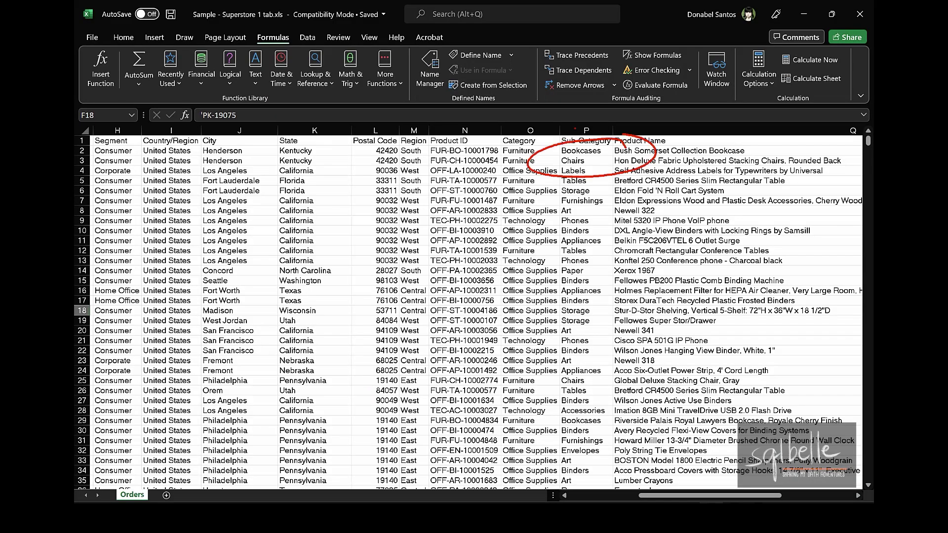
Change the first Sub-Category value in cell P2 of the Orders sheet to "Bookcases - Super Awesome".
left_click(606, 152)
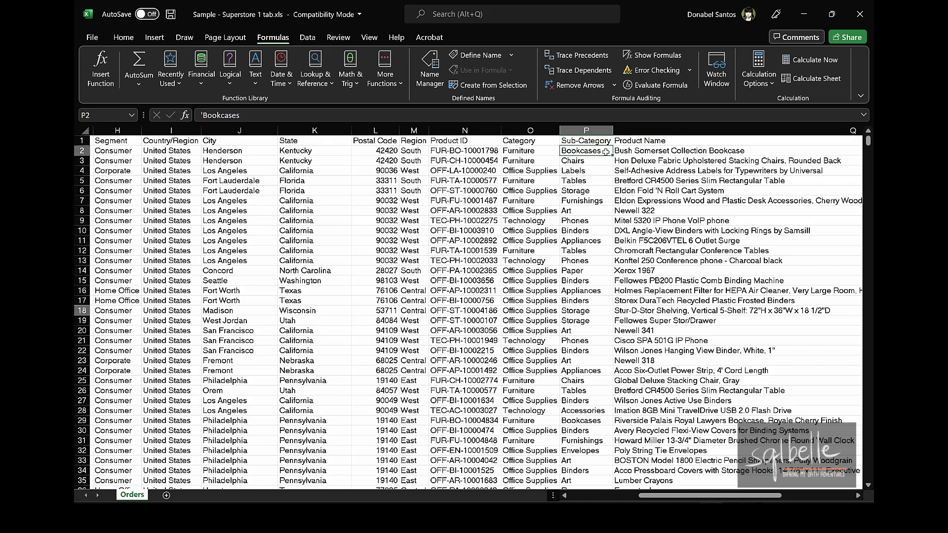
left_click(403, 116)
type("- ")
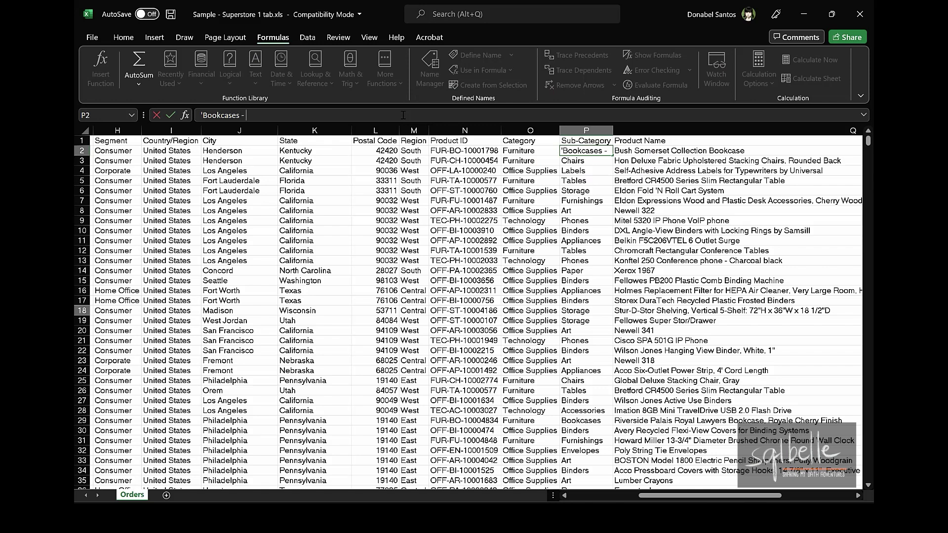
type("Super Awesome")
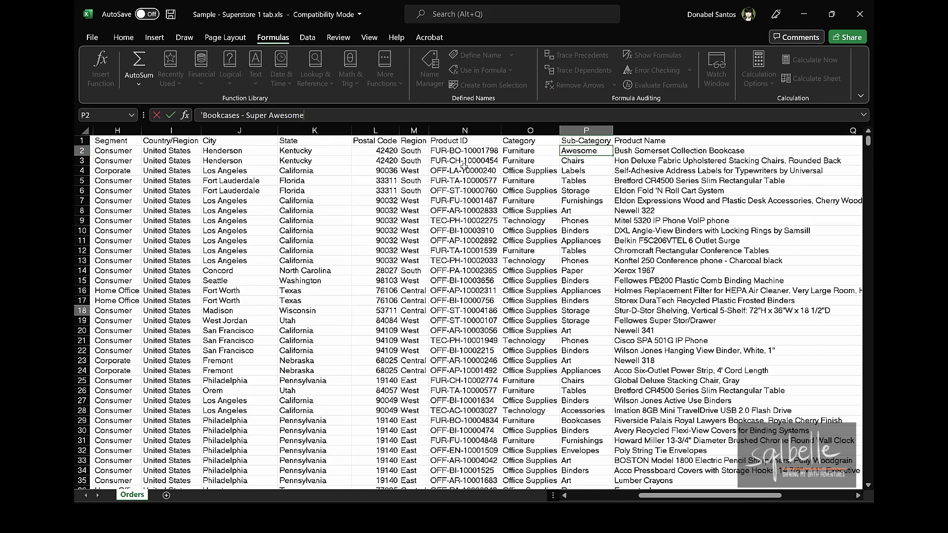
left_click(482, 189)
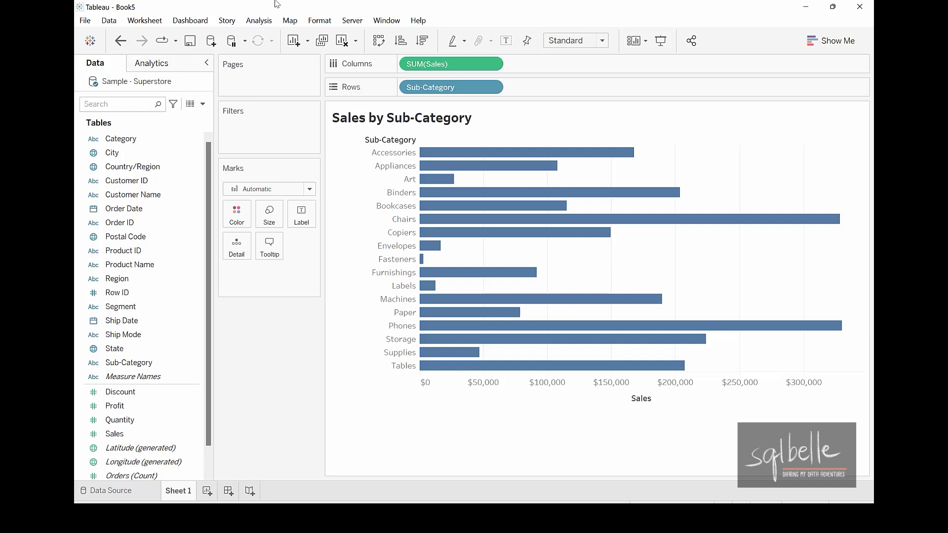
Switch to Tableau and refresh the Sample - Superstore source to pick up the edited Bookcases value.
right_click(167, 86)
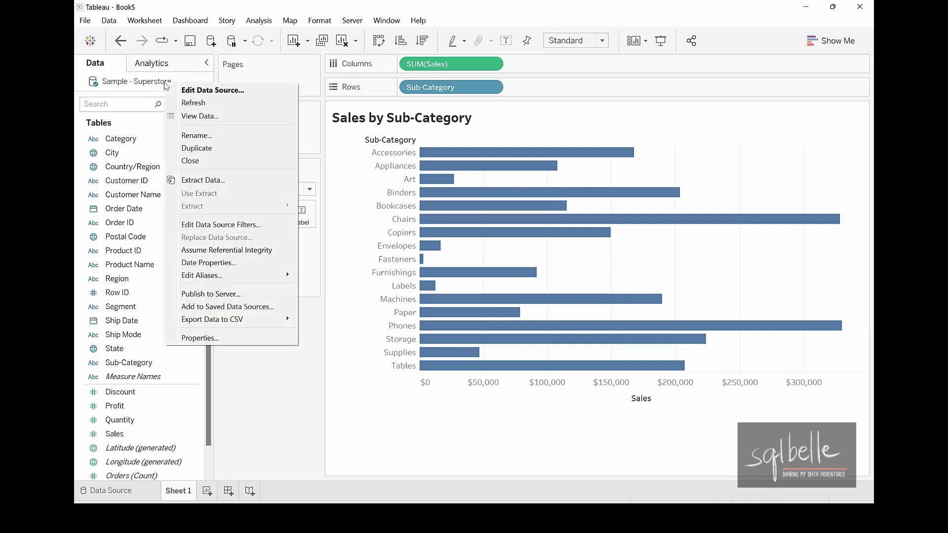
left_click(196, 103)
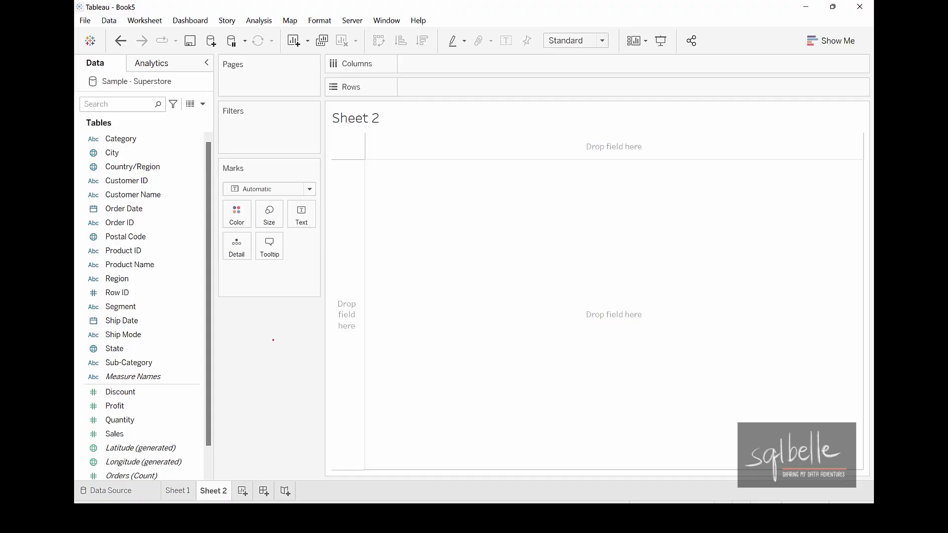
Add the State field to the empty Sheet 2 to build a map.
mouse_move(150, 339)
left_mouse_down()
mouse_move(75, 352)
mouse_move(156, 335)
left_mouse_up()
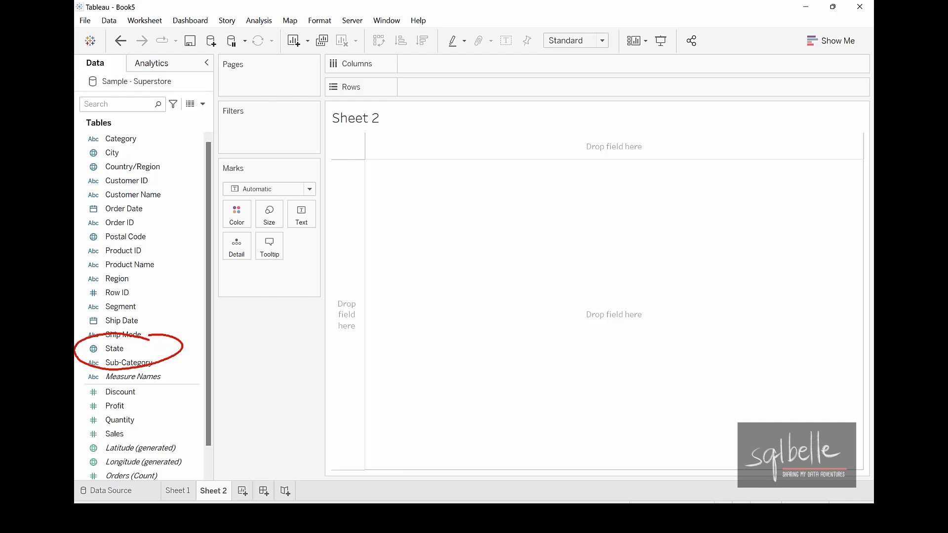
left_click(164, 351)
double_click(165, 351)
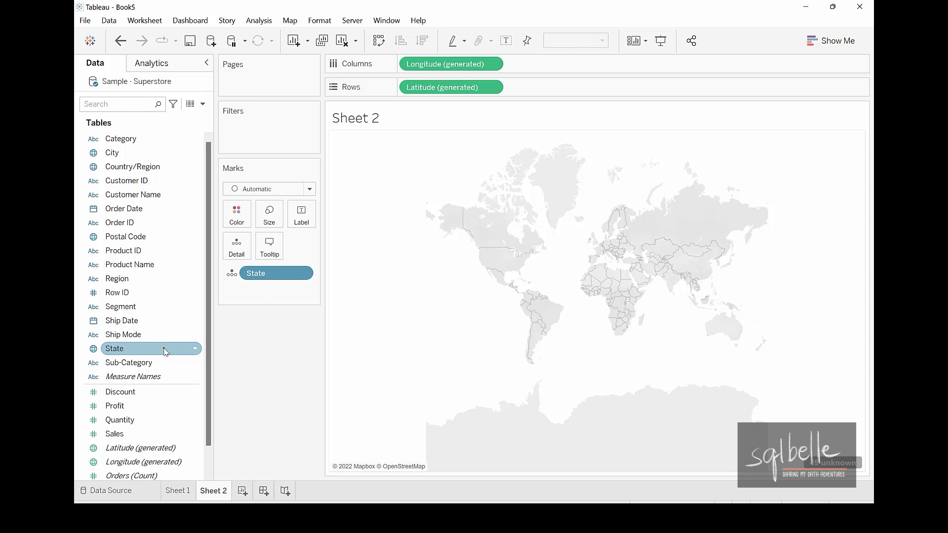
Try adding the Country/Region field to Detail on the Sheet 2 map, and undo the addition.
mouse_move(156, 163)
left_mouse_down()
mouse_move(119, 154)
mouse_move(161, 173)
mouse_move(147, 161)
mouse_move(241, 227)
left_mouse_up()
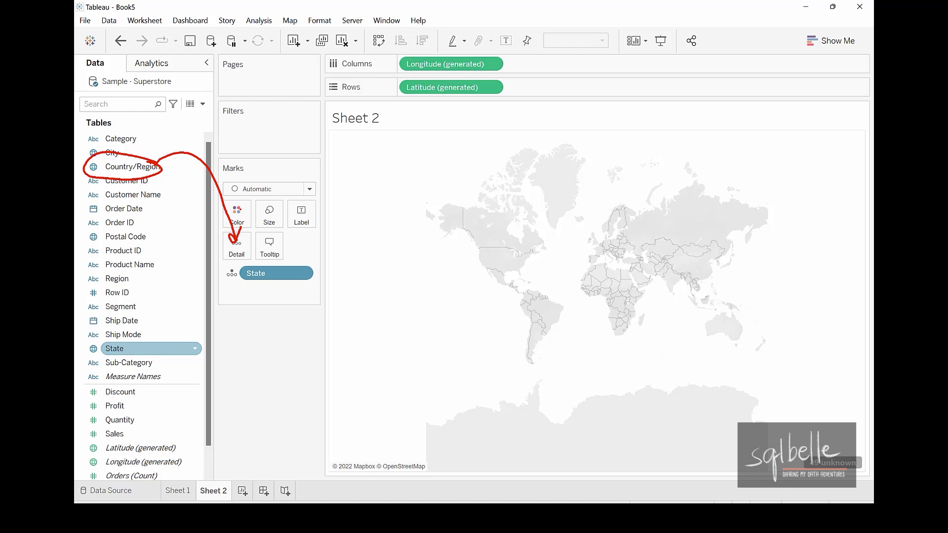
left_click(147, 167)
left_click_drag(147, 168, 237, 247)
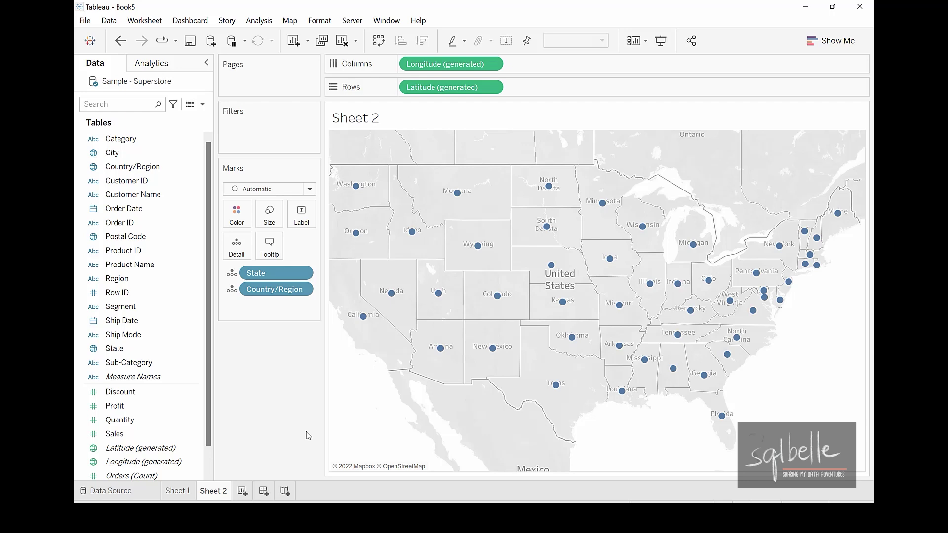
left_click(121, 41)
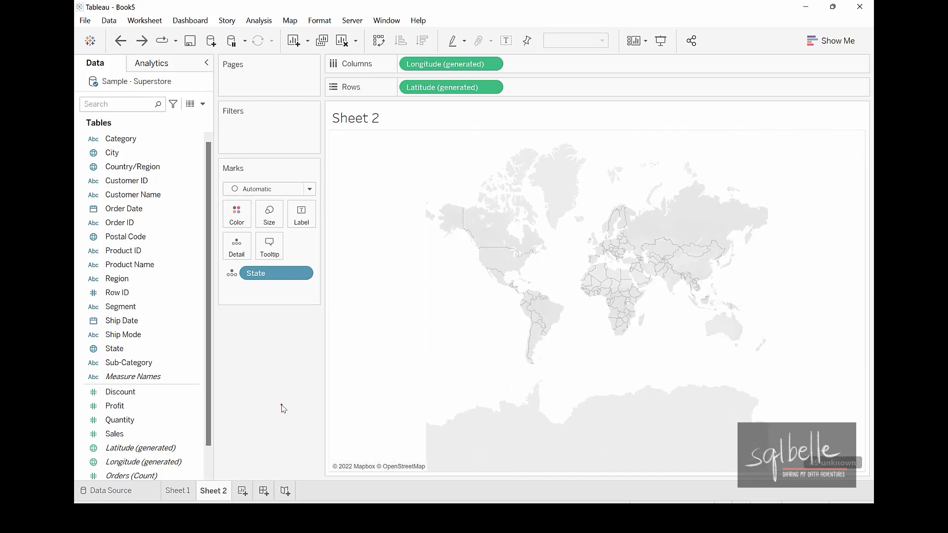
Open Edit Locations from the map's unknown State values and examine the Country/Region source options.
left_click_drag(859, 442, 874, 469)
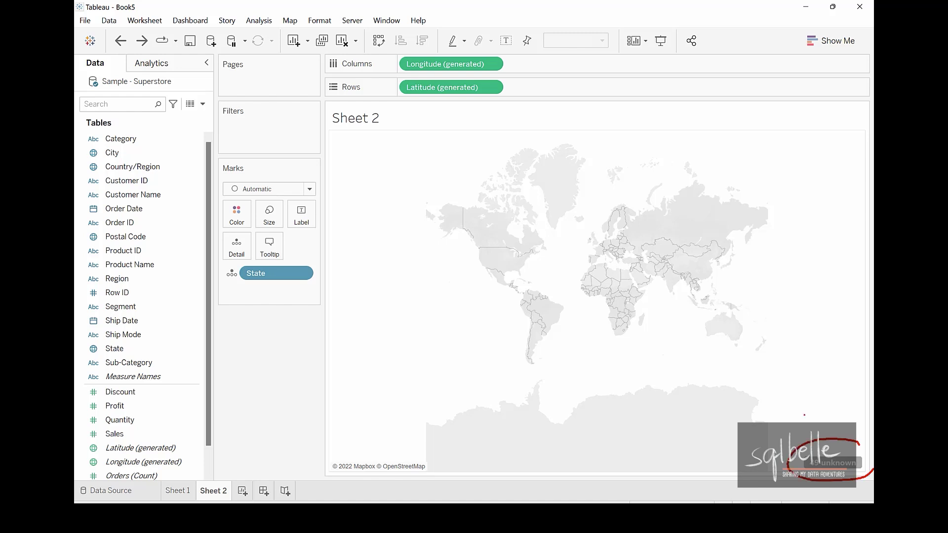
left_click(832, 463)
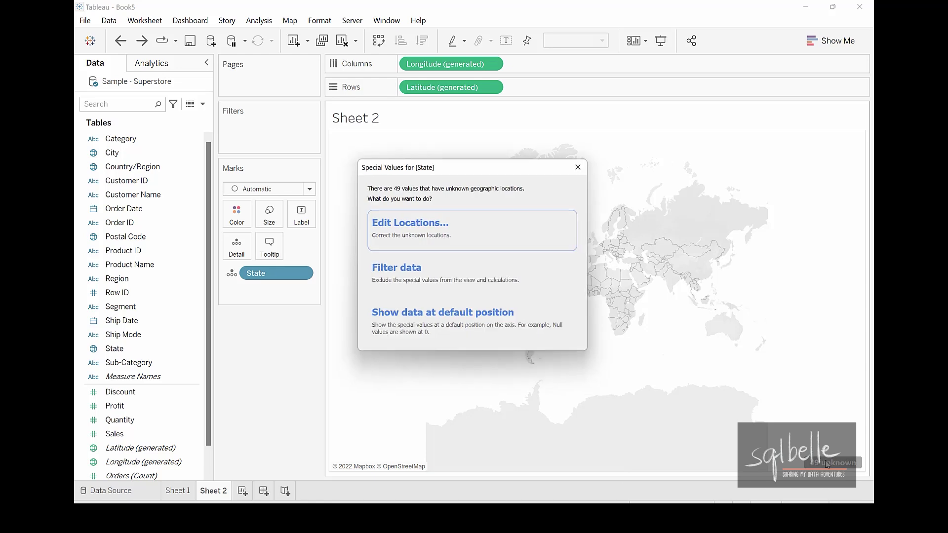
left_click(454, 241)
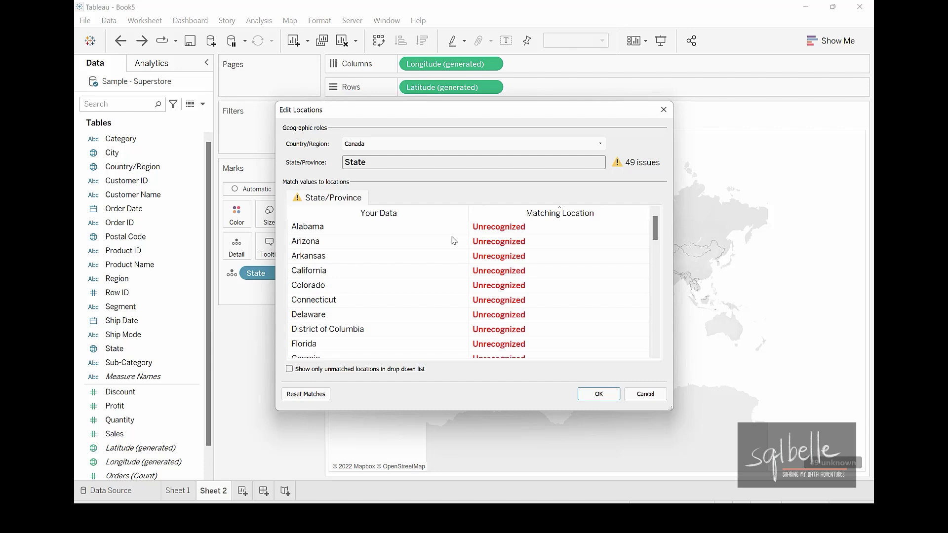
left_click(395, 148)
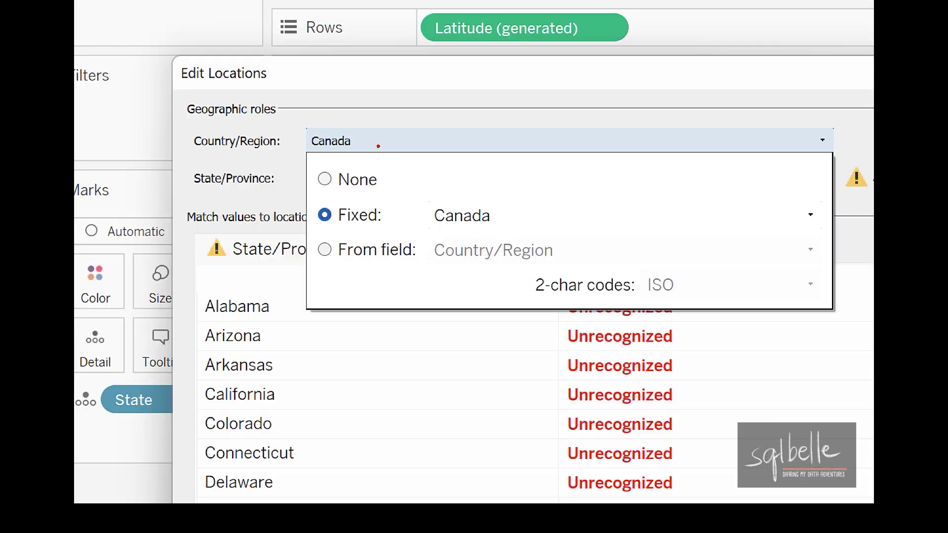
mouse_move(486, 197)
left_mouse_down()
mouse_move(410, 225)
mouse_move(479, 201)
left_mouse_up()
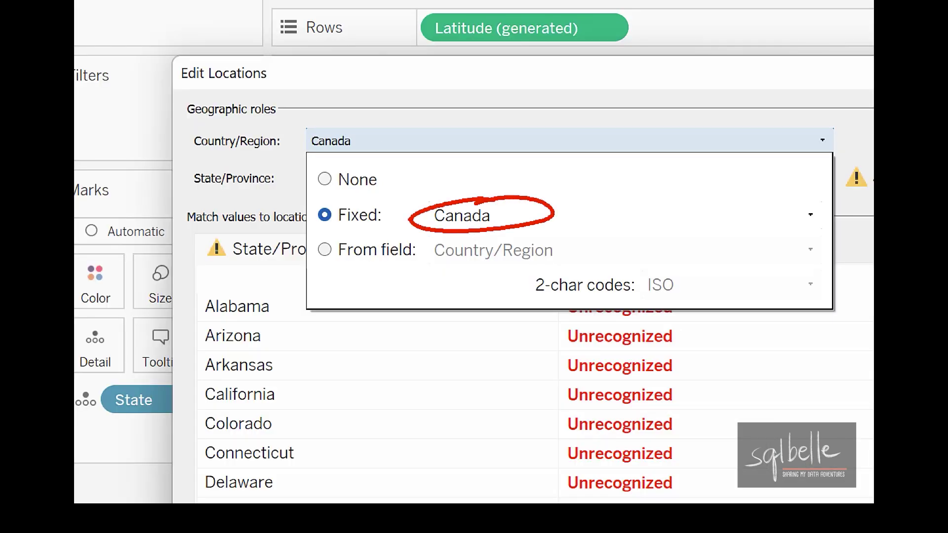
mouse_move(387, 233)
left_mouse_down()
mouse_move(307, 259)
mouse_move(395, 232)
left_mouse_up()
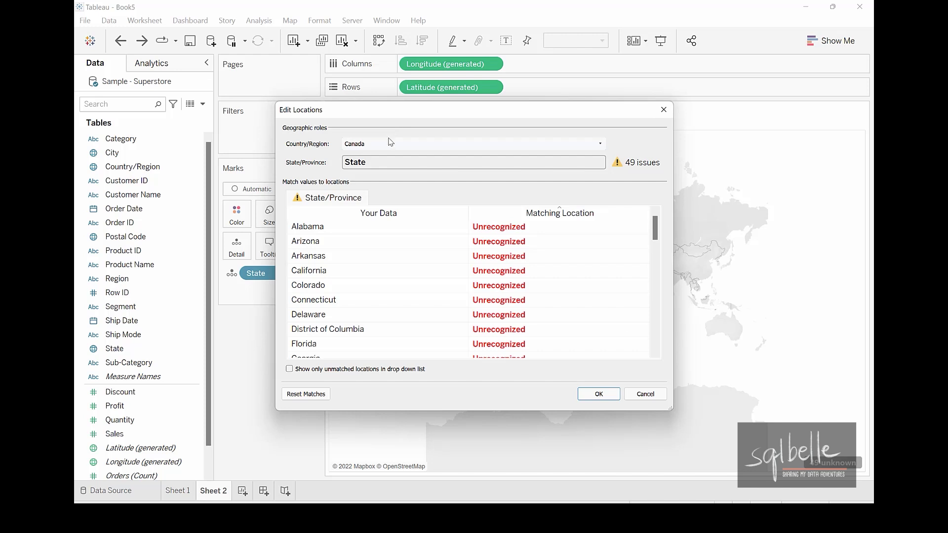
Try setting the fixed country for the map's State locations to United States, and undo the change.
left_click(389, 144)
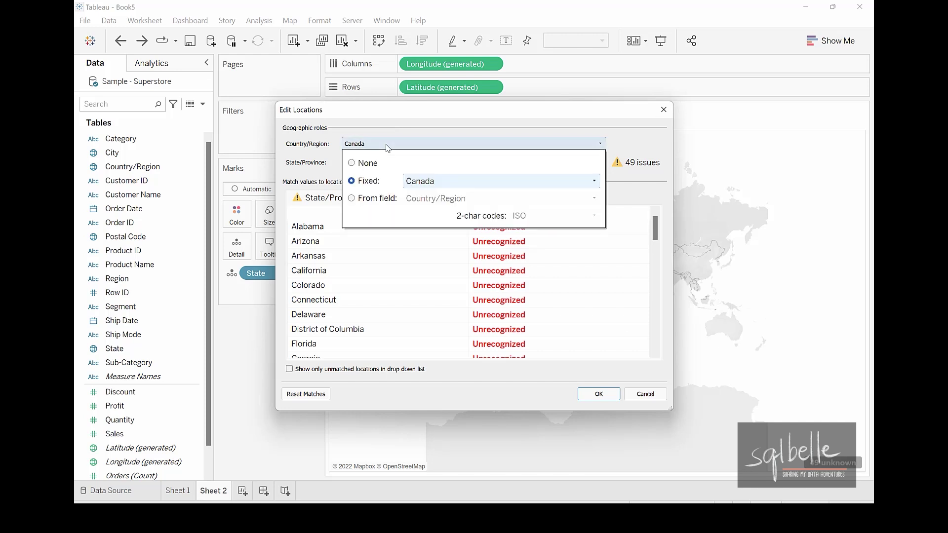
left_click(415, 183)
type("Unite")
left_click(437, 232)
left_click(599, 394)
left_click(600, 394)
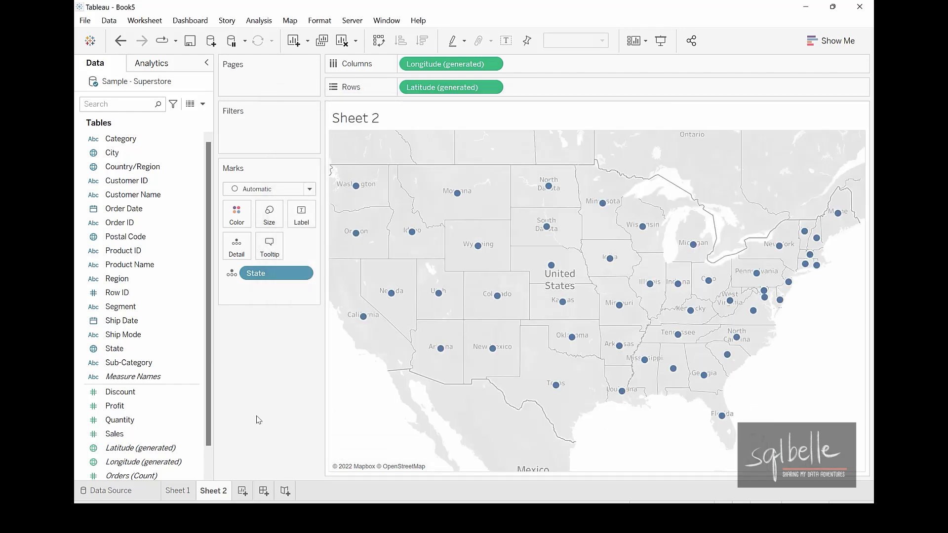
left_click(120, 40)
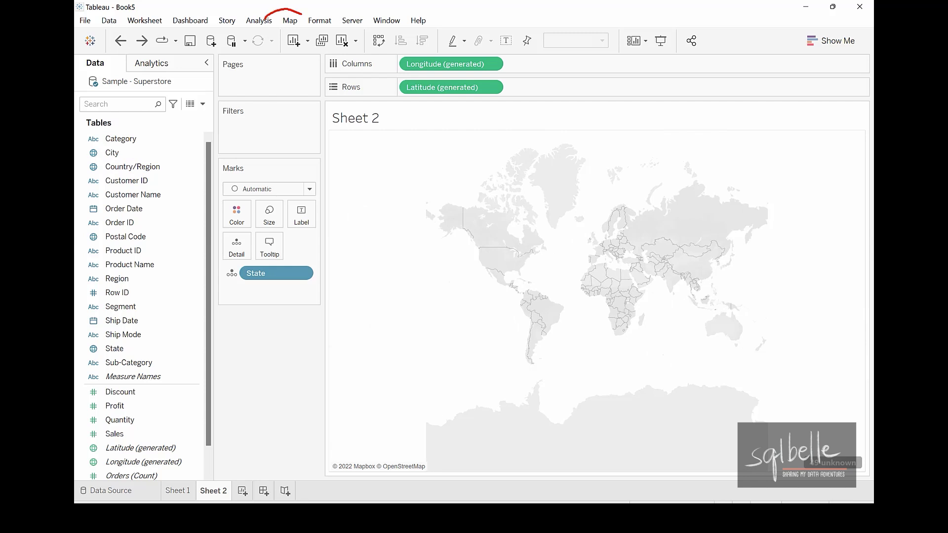
Edit the map locations so that the country for State is taken from the Country/Region field.
left_click(291, 21)
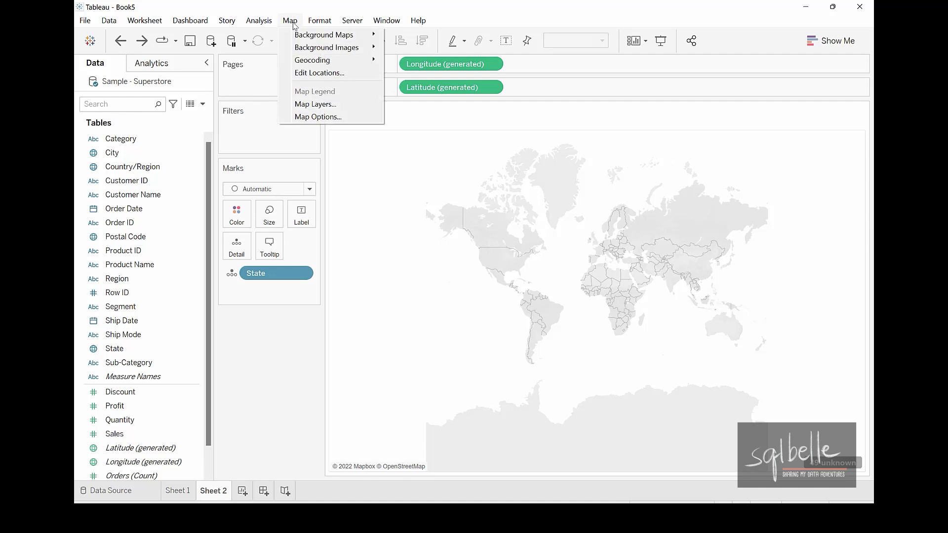
left_click(314, 73)
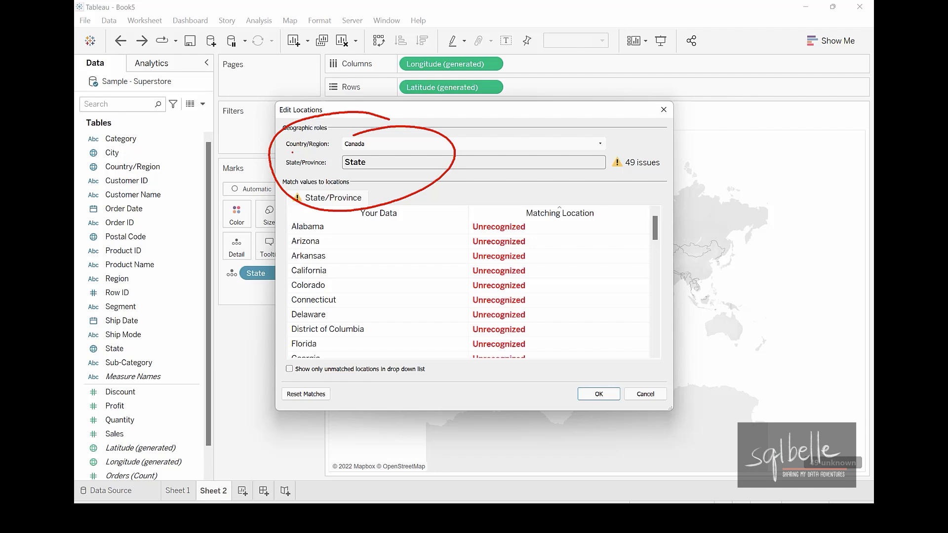
left_click(367, 147)
left_click(373, 200)
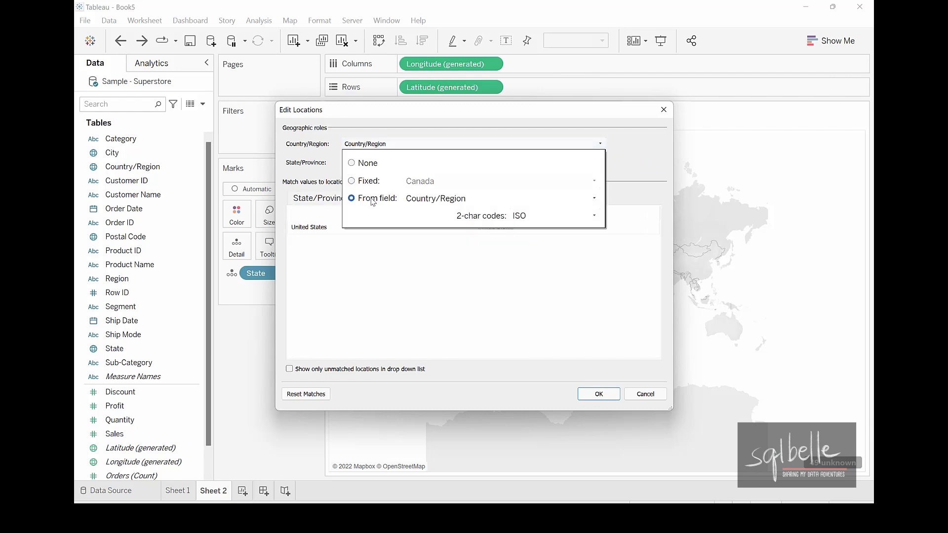
left_click(428, 155)
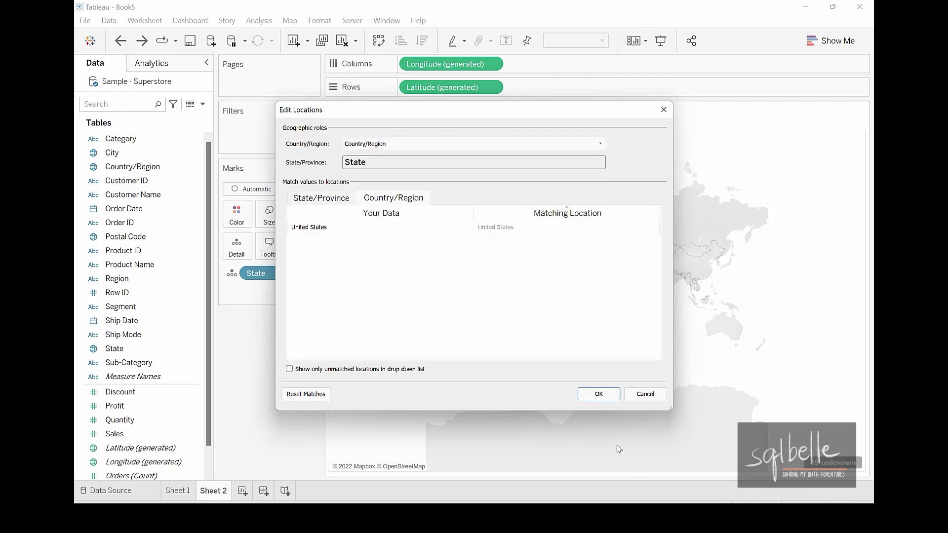
left_click(599, 393)
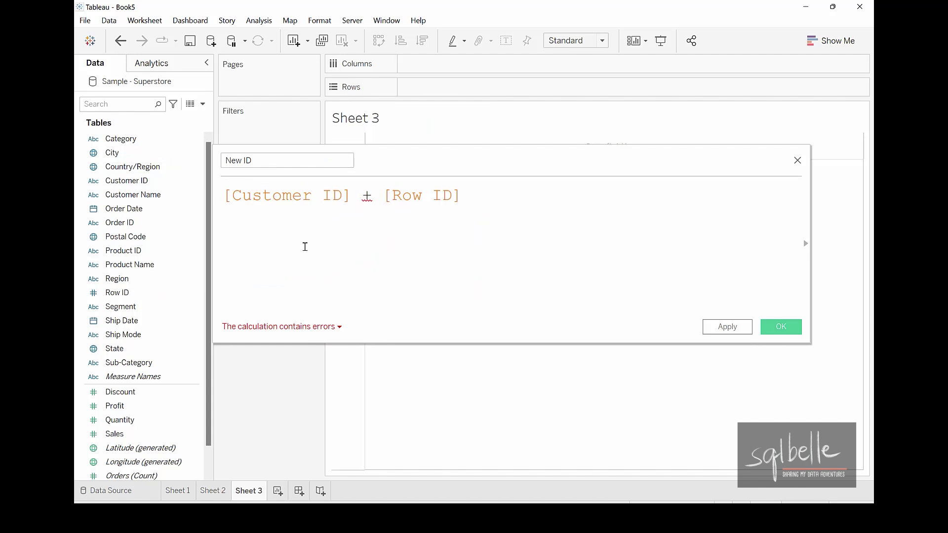
Describe the Customer ID field to review its data type and sample members, and close the description.
left_click(196, 180)
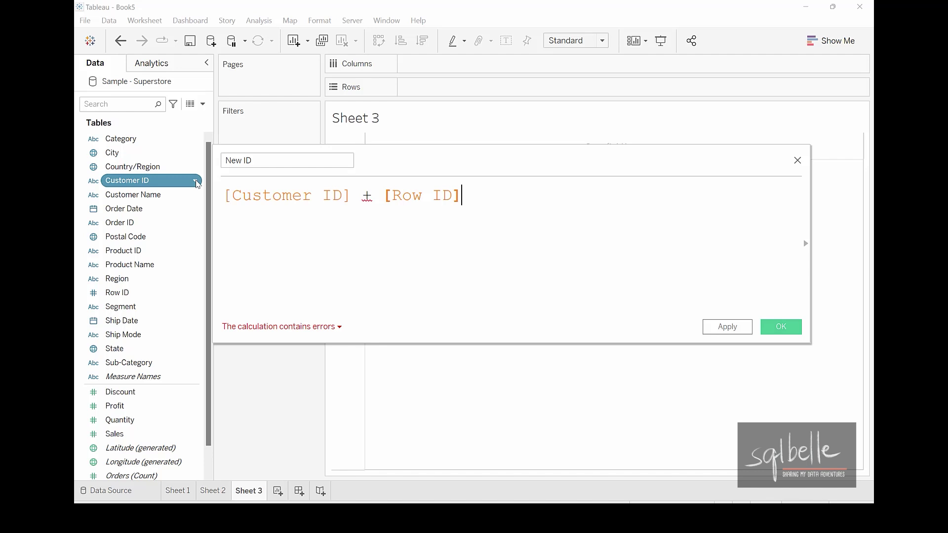
right_click(196, 181)
left_click(242, 409)
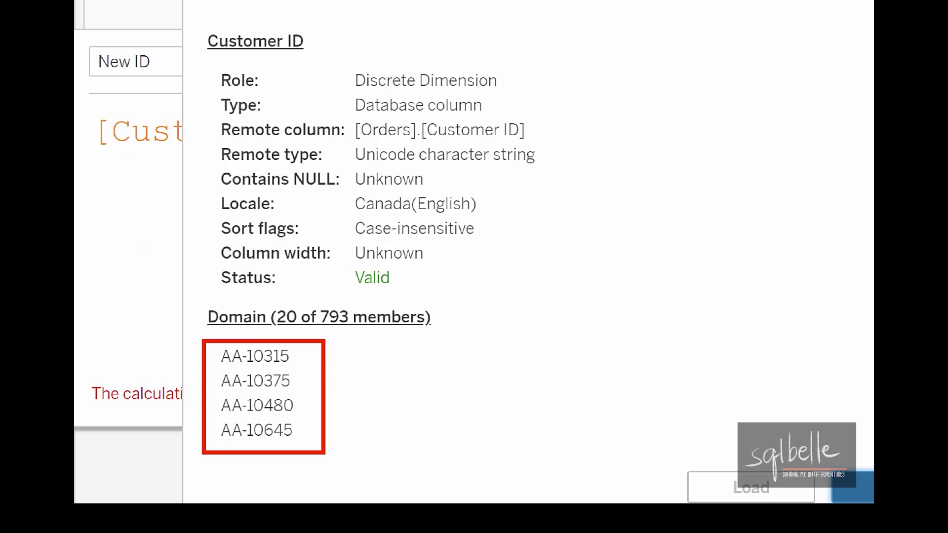
left_click(656, 110)
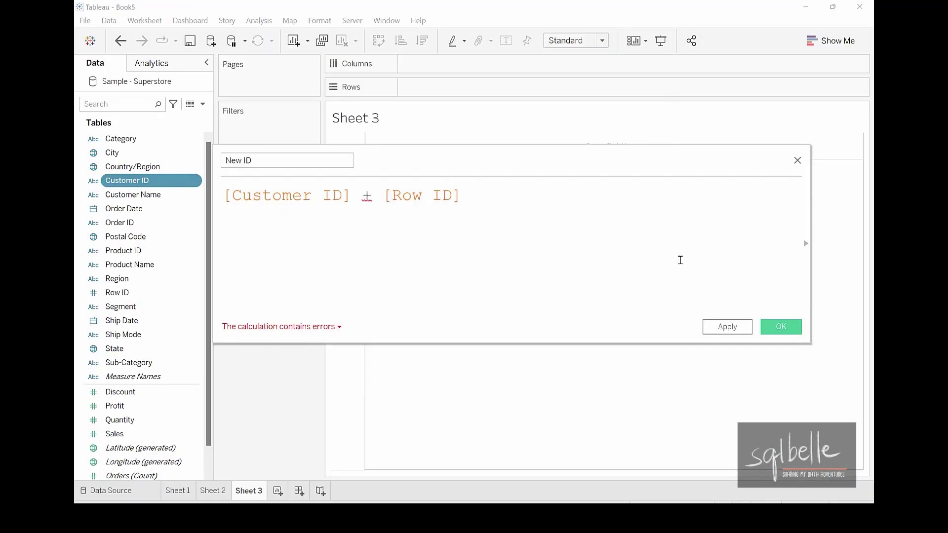
Narrow the New ID calculation editor and show its function reference filtered to Type Conversion, examining STR.
left_click_drag(810, 218, 535, 222)
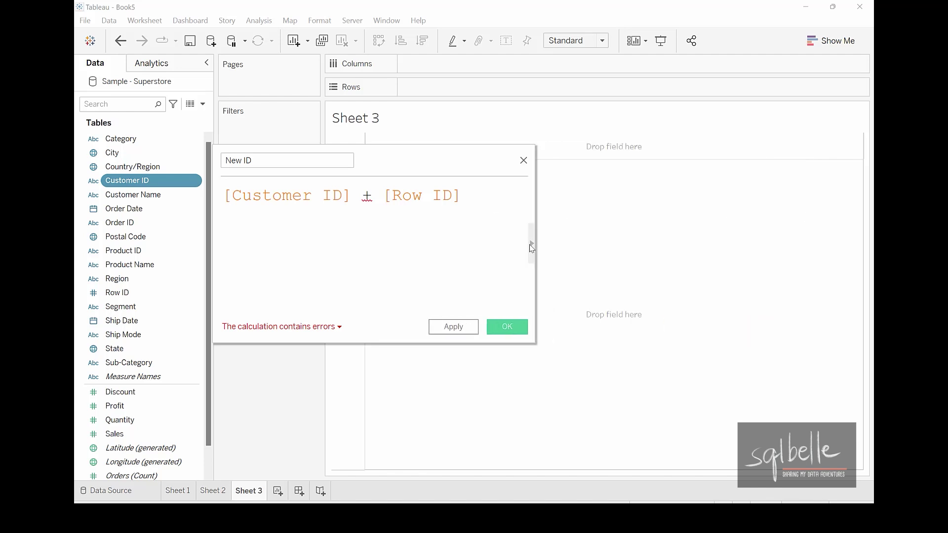
left_click(531, 247)
left_click(593, 161)
left_click(583, 215)
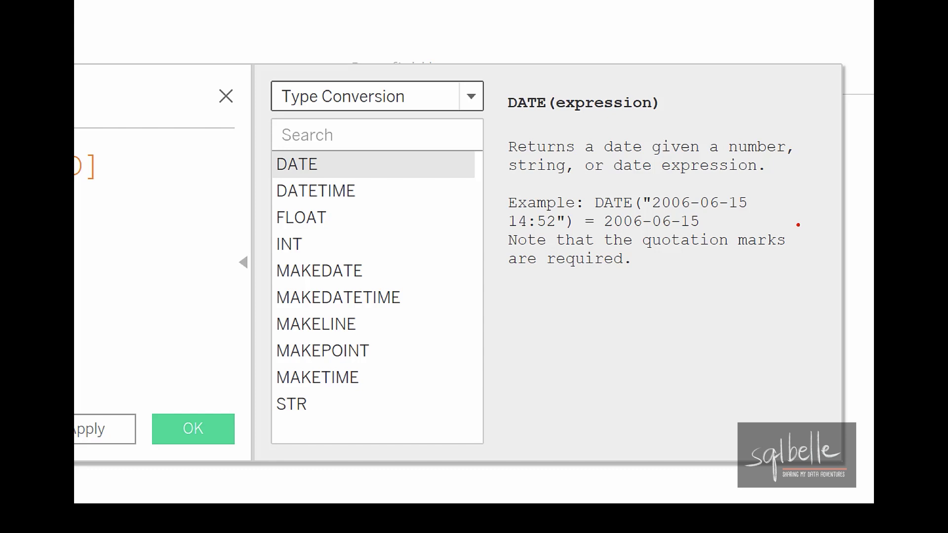
mouse_move(331, 398)
left_mouse_down()
mouse_move(345, 426)
mouse_move(314, 395)
left_mouse_up()
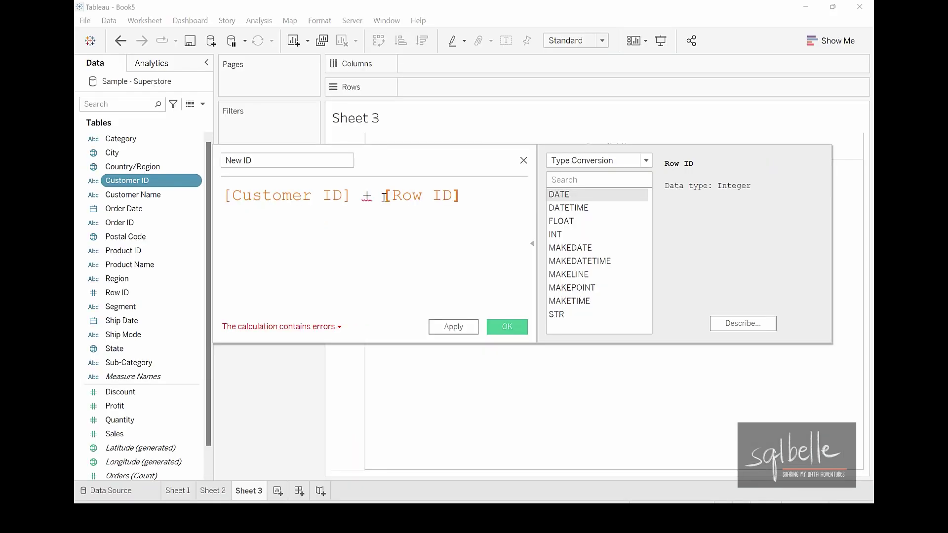
Wrap [Row ID] in STR() so the New ID formula reads [Customer ID] + STR([Row ID]).
type("STR(")
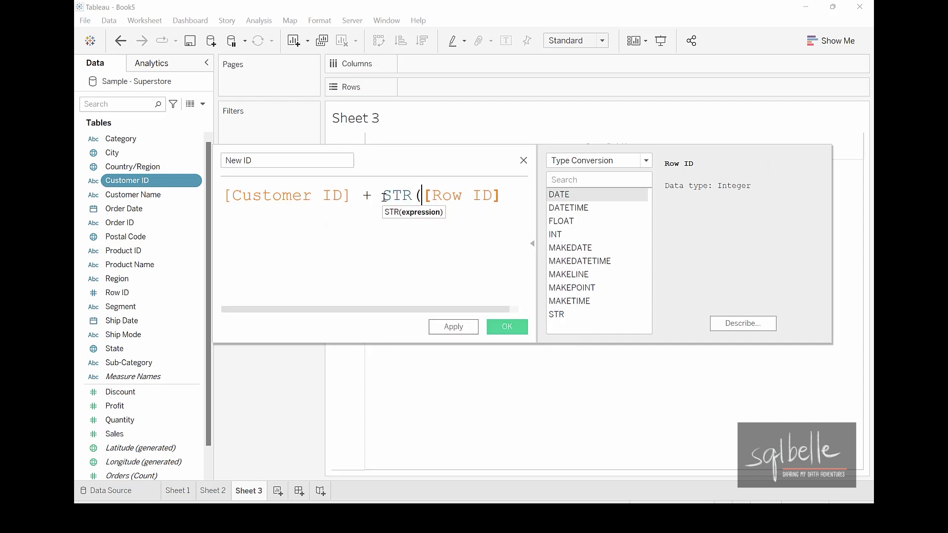
left_click(504, 194)
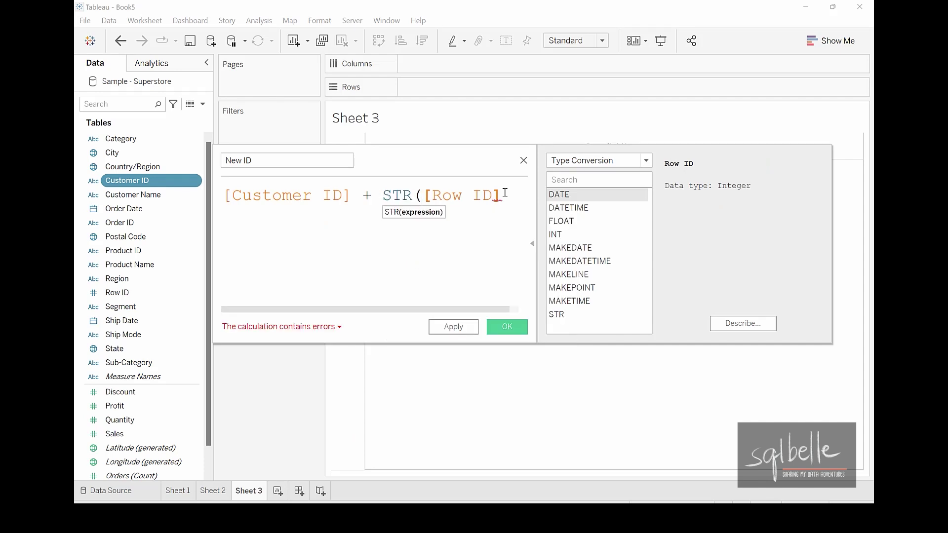
type(")")
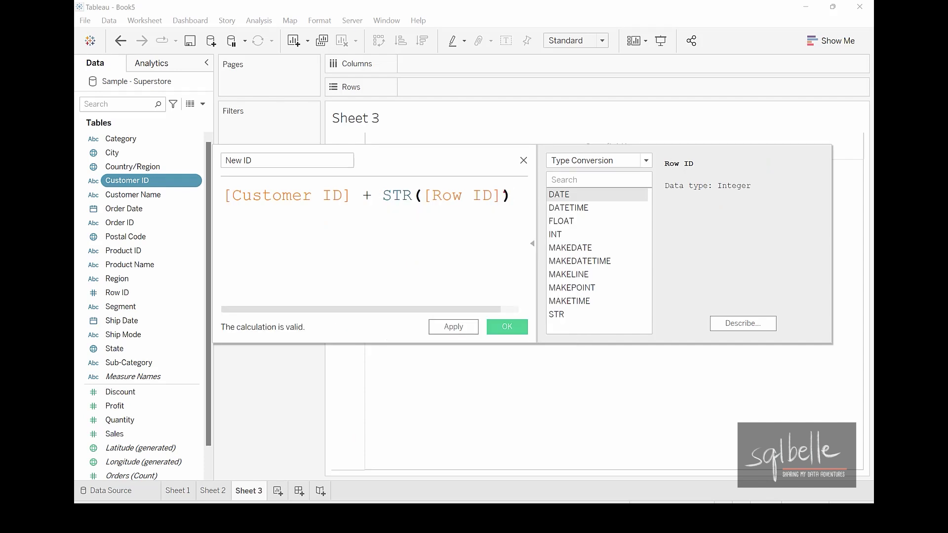
mouse_move(311, 314)
left_mouse_down()
mouse_move(306, 364)
mouse_move(300, 305)
left_mouse_up()
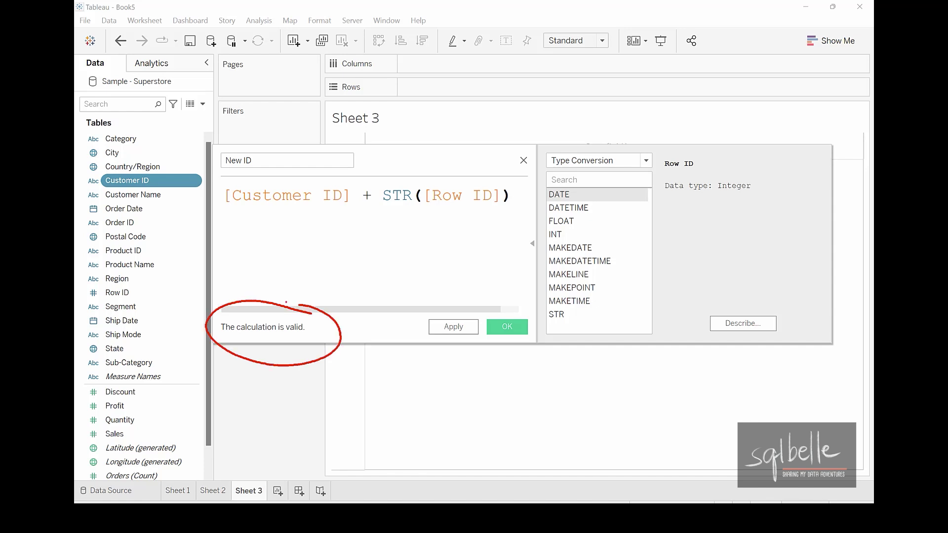
mouse_move(267, 256)
left_mouse_down()
mouse_move(331, 241)
mouse_move(367, 257)
mouse_move(507, 222)
mouse_move(535, 240)
mouse_move(645, 225)
mouse_move(675, 208)
mouse_move(713, 219)
left_mouse_up()
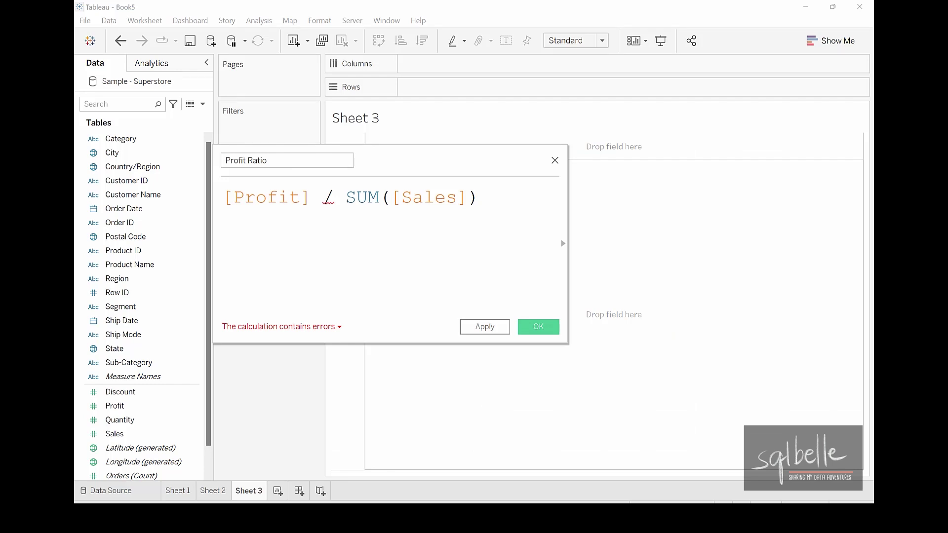
Remove the SUM() around [Sales] so the Profit Ratio formula reads [Profit] / [Sales].
left_click_drag(345, 200, 390, 203)
key("BackSpace")
left_click(444, 201)
key("BackSpace")
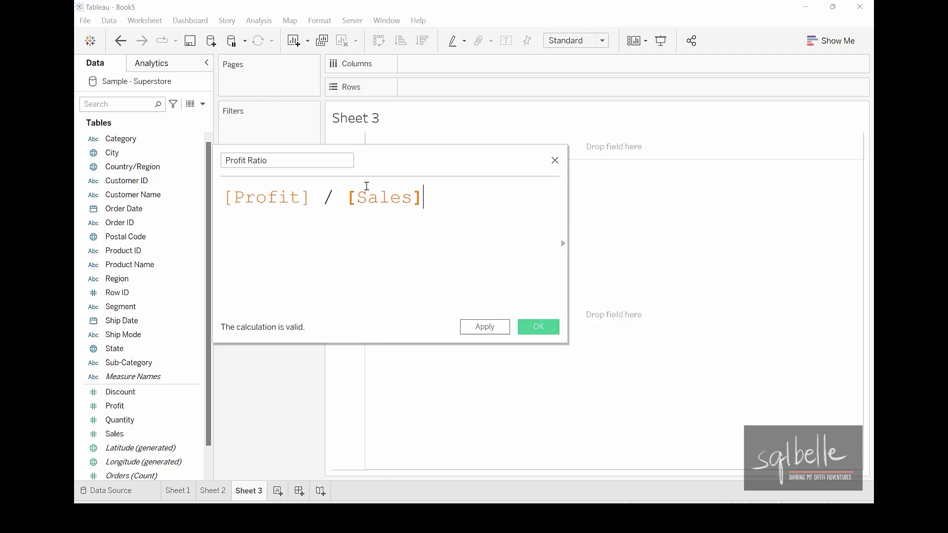
Wrap both fields in SUM so the Profit Ratio formula reads SUM([Profit]) / SUM([Sales]).
left_click(225, 197)
type("SUM(")
left_click(361, 197)
type(")")
left_click(402, 198)
type("SUM(")
left_click(530, 200)
type(")")
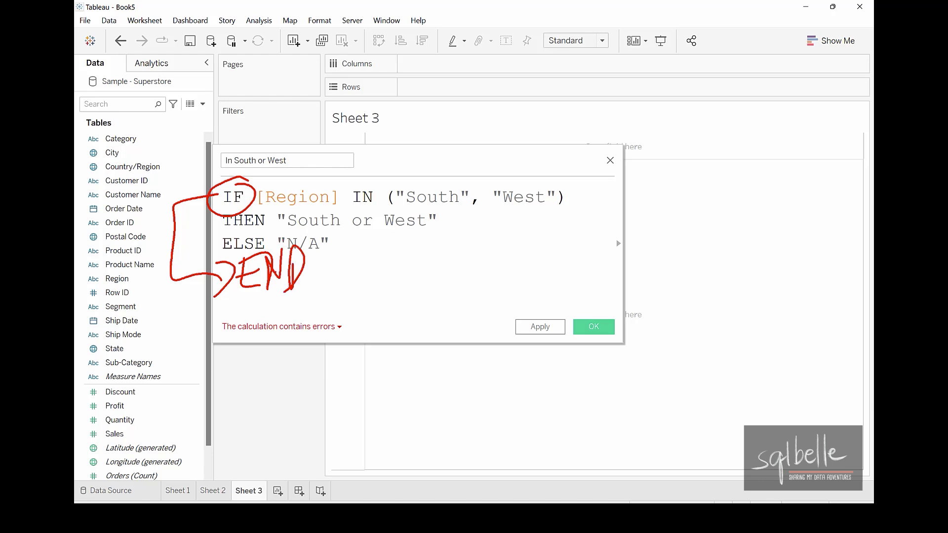
Close the IF statement of the In South or West calculation with END and show the calculation's error details.
type("END")
left_click(396, 245)
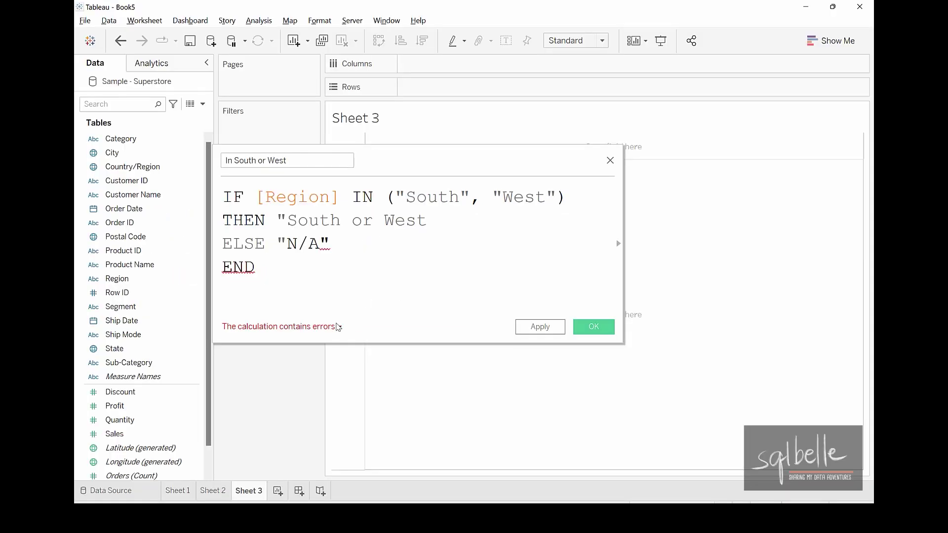
left_click(336, 328)
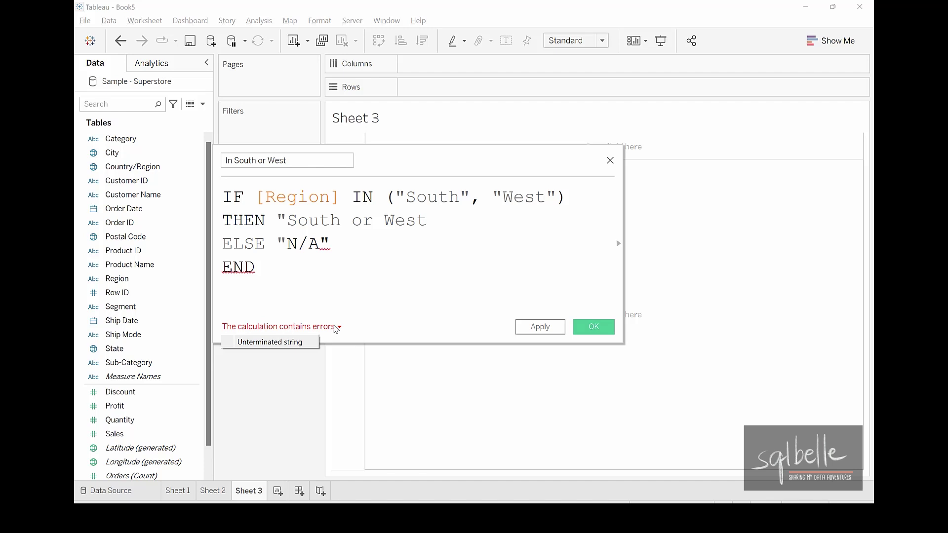
key("ctrl+2")
left_click_drag(411, 240, 417, 257)
left_click_drag(417, 290, 418, 306)
mouse_move(447, 247)
left_mouse_down()
mouse_move(556, 257)
mouse_move(544, 266)
left_mouse_up()
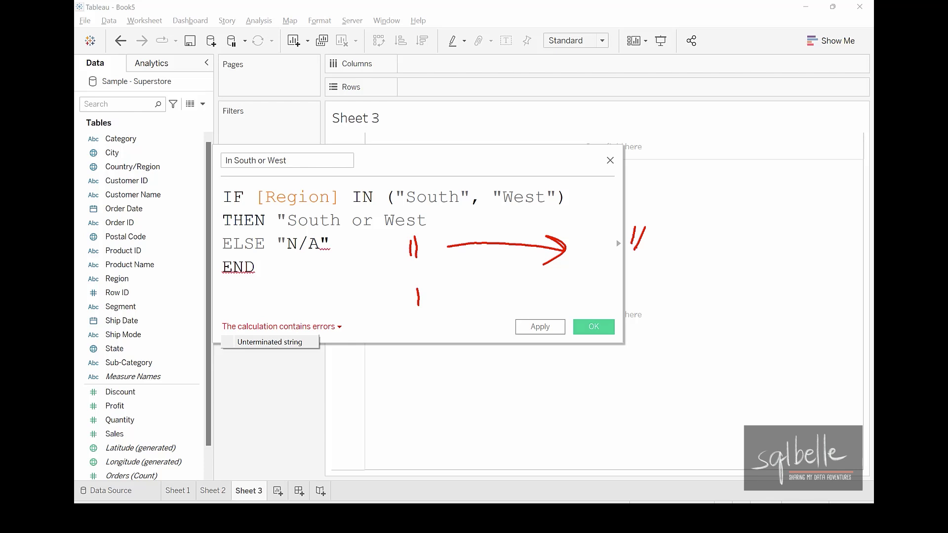
mouse_move(469, 289)
left_mouse_down()
mouse_move(533, 291)
mouse_move(571, 311)
left_mouse_up()
left_click_drag(635, 285, 628, 298)
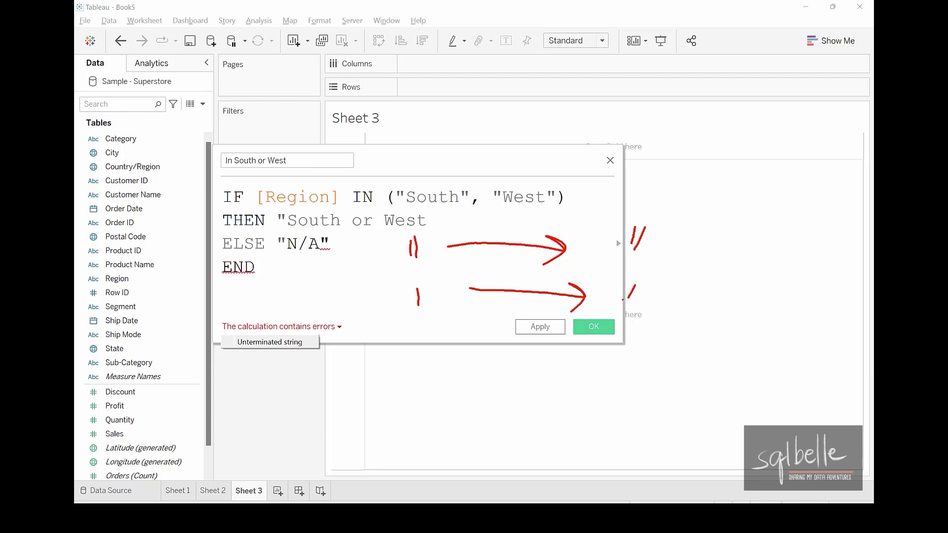
key("Escape")
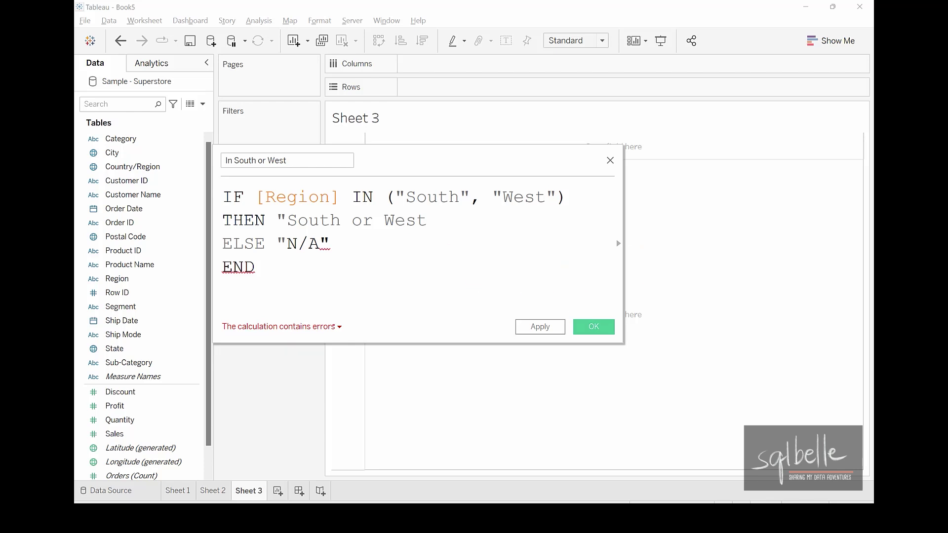
mouse_move(323, 276)
left_mouse_down()
mouse_move(314, 247)
mouse_move(329, 265)
left_mouse_up()
left_click_drag(381, 298, 336, 256)
mouse_move(339, 275)
left_mouse_down()
mouse_move(342, 264)
mouse_move(364, 265)
left_mouse_up()
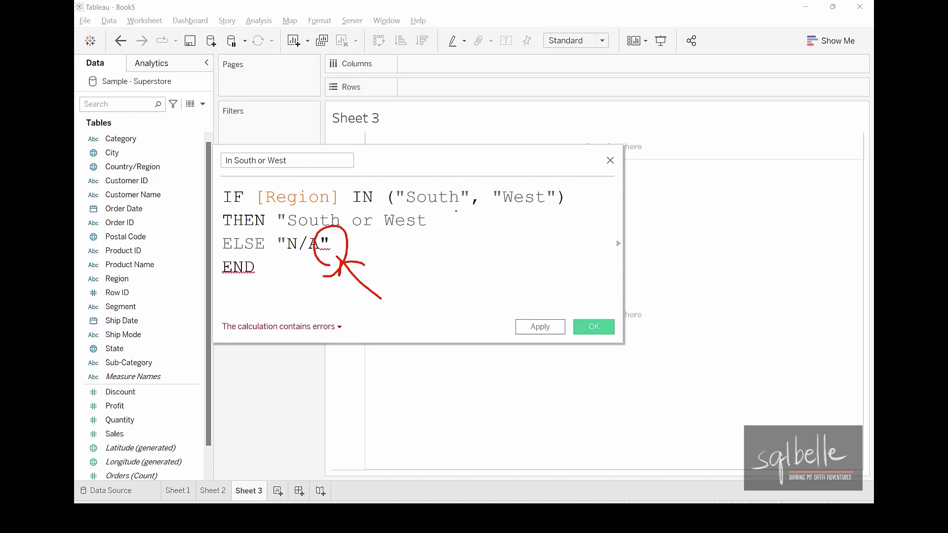
mouse_move(447, 210)
left_mouse_down()
mouse_move(444, 217)
mouse_move(488, 230)
mouse_move(252, 221)
mouse_move(246, 249)
left_mouse_up()
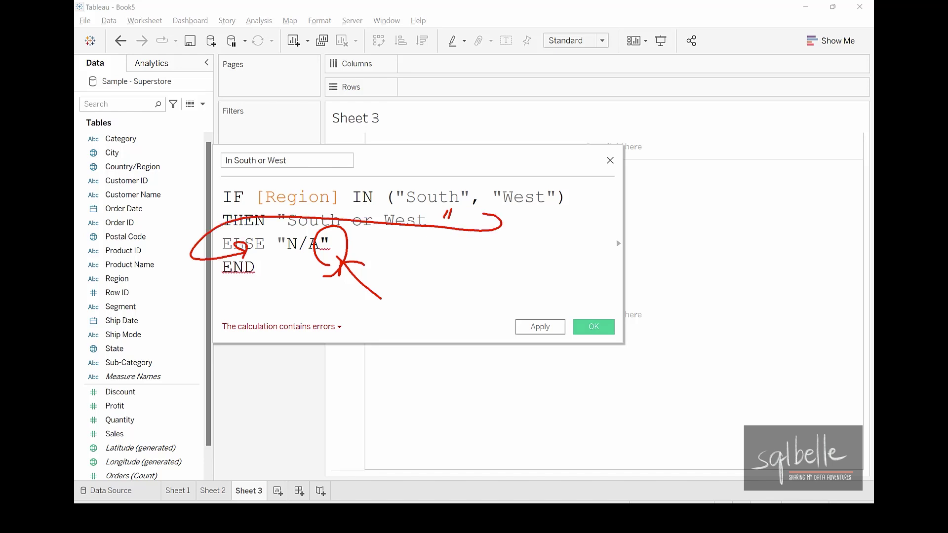
mouse_move(282, 332)
left_mouse_down()
mouse_move(282, 252)
mouse_move(291, 263)
left_mouse_up()
mouse_move(329, 225)
left_mouse_down()
mouse_move(350, 237)
mouse_move(321, 226)
left_mouse_up()
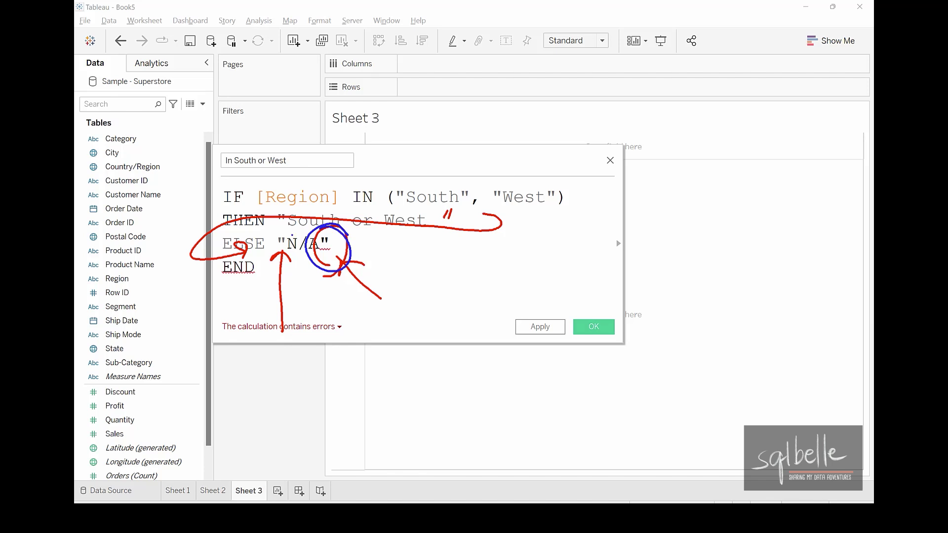
Add the missing closing double quote after South or West in the THEN line of the In South or West calculation.
key("Escape")
left_click(433, 221)
type("\"")
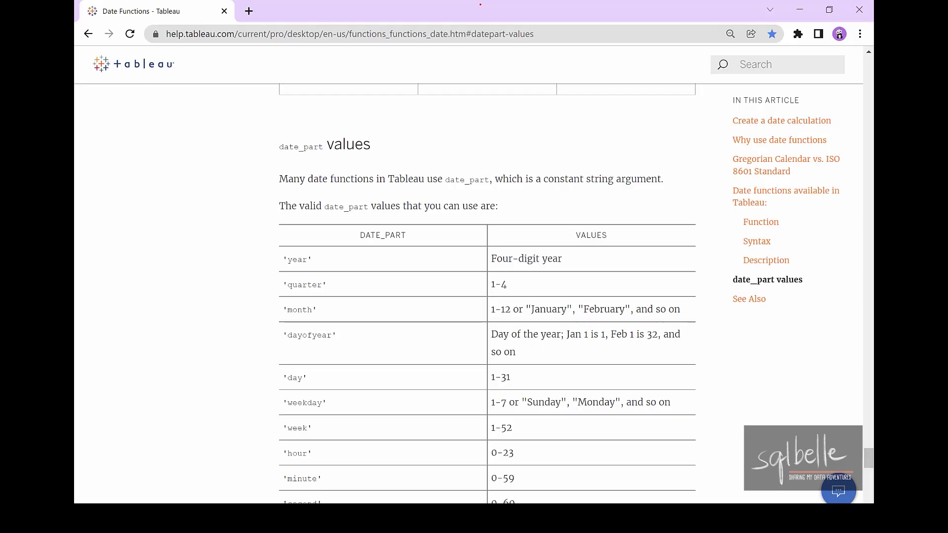
mouse_move(372, 121)
left_mouse_down()
mouse_move(336, 115)
mouse_move(425, 135)
mouse_move(371, 105)
left_mouse_up()
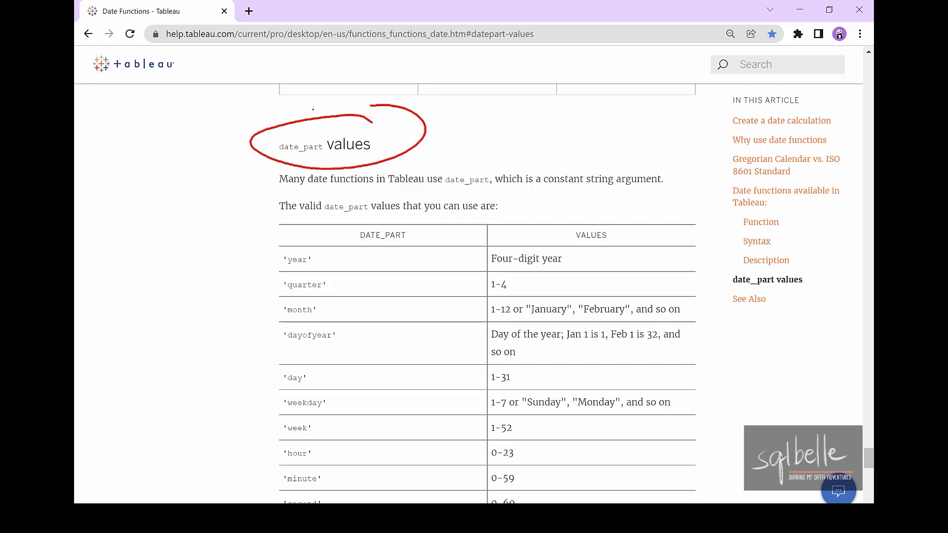
left_click_drag(531, 200, 674, 198)
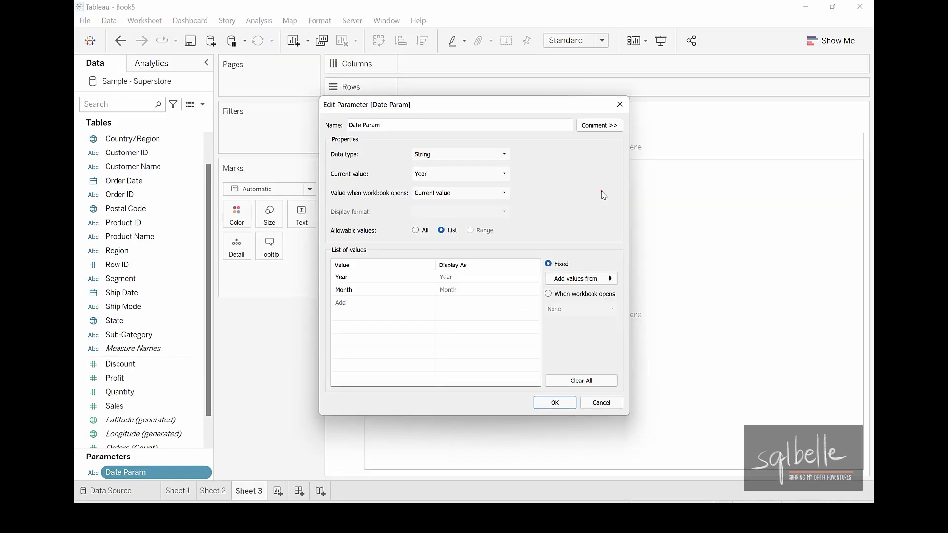
left_click_drag(557, 153, 483, 153)
mouse_move(509, 147)
left_mouse_down()
mouse_move(494, 149)
mouse_move(499, 162)
left_mouse_up()
mouse_move(467, 248)
left_mouse_down()
mouse_move(296, 282)
mouse_move(470, 241)
left_mouse_up()
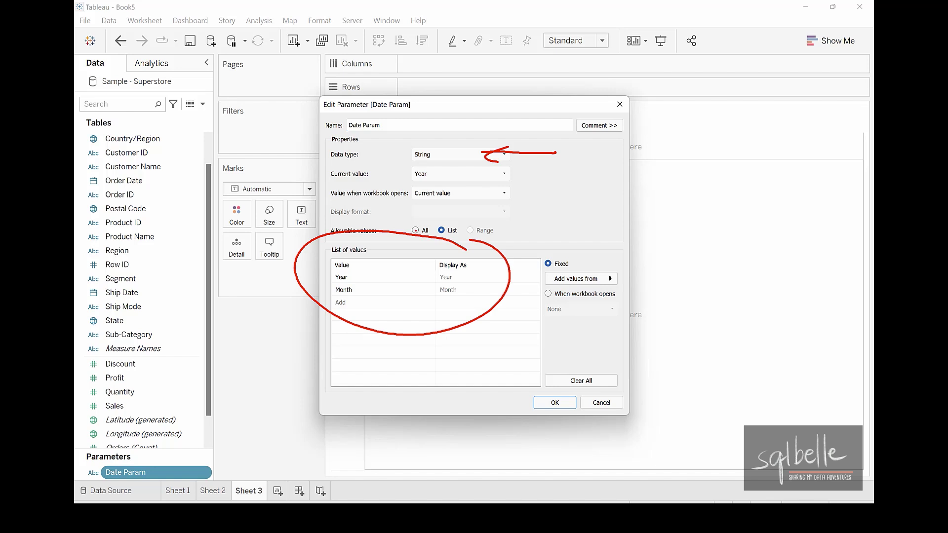
left_click_drag(541, 199, 560, 225)
left_click_drag(571, 189, 550, 270)
left_click_drag(583, 229, 668, 214)
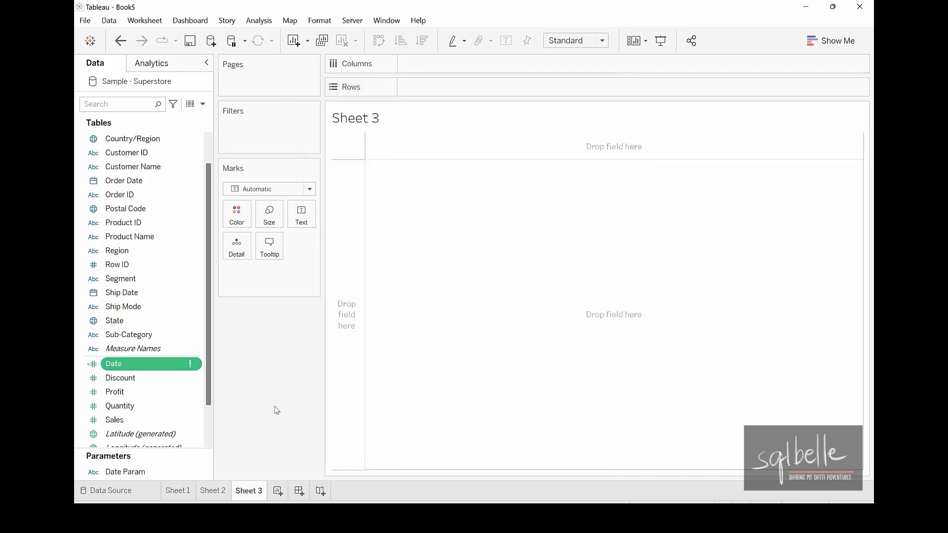
Open the invalid Date calculated field for editing.
mouse_move(198, 368)
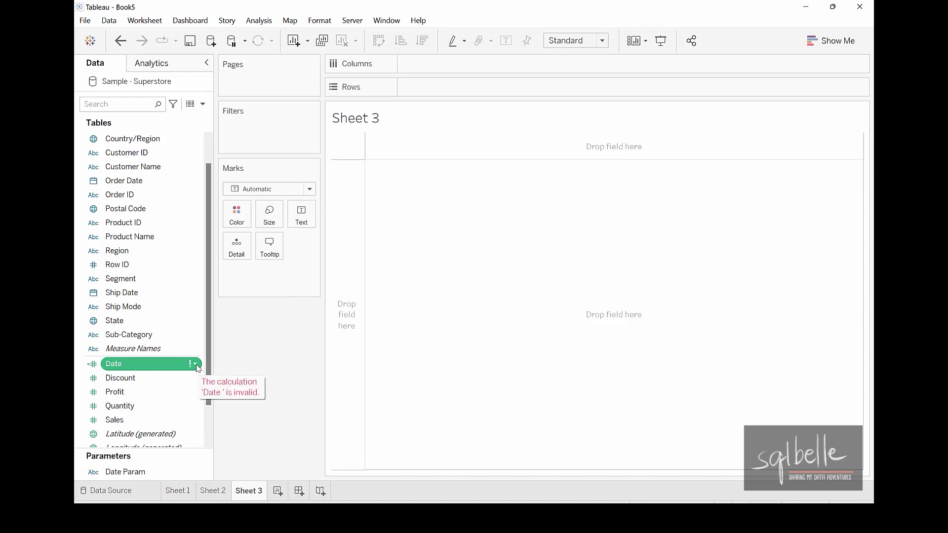
left_click(197, 368)
left_click(231, 156)
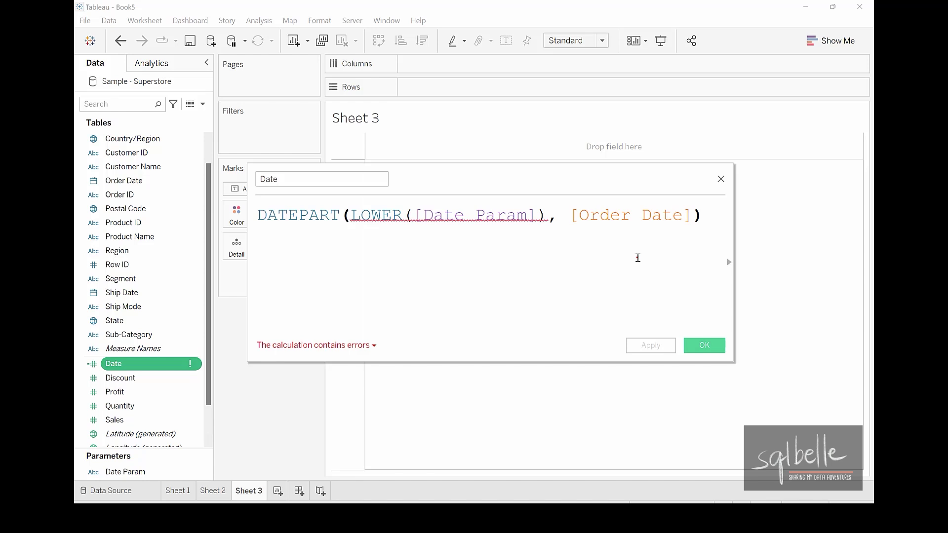
mouse_move(478, 201)
left_mouse_down()
mouse_move(501, 198)
mouse_move(490, 198)
left_mouse_up()
mouse_move(469, 193)
left_mouse_down()
mouse_move(446, 148)
mouse_move(388, 200)
left_mouse_up()
left_click_drag(395, 188, 404, 196)
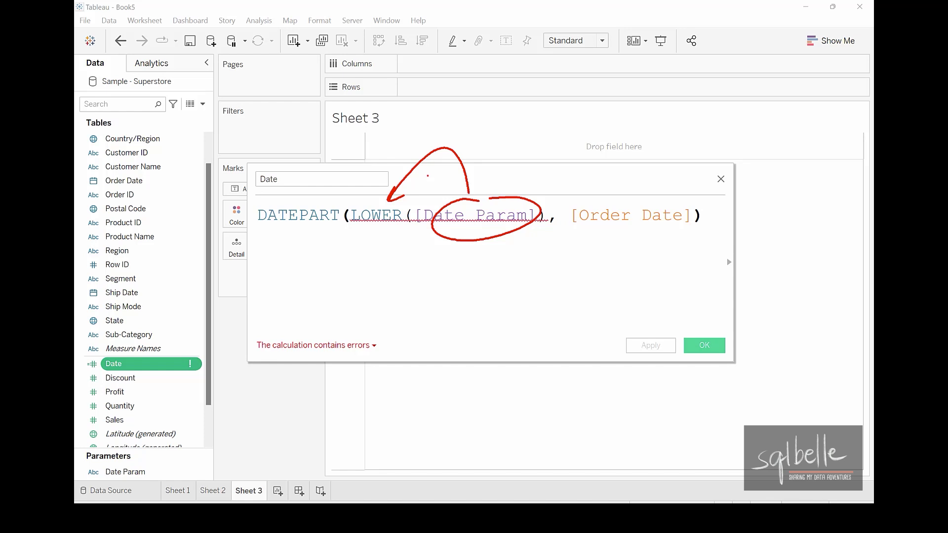
key("Escape")
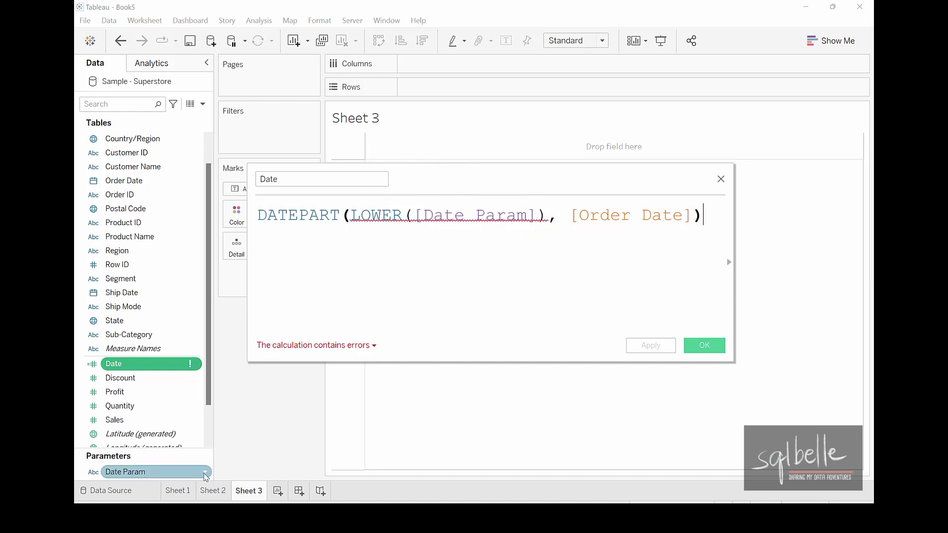
Edit the Date Param parameter so its list values are the lowercase year and month, and apply the change.
left_click(206, 474)
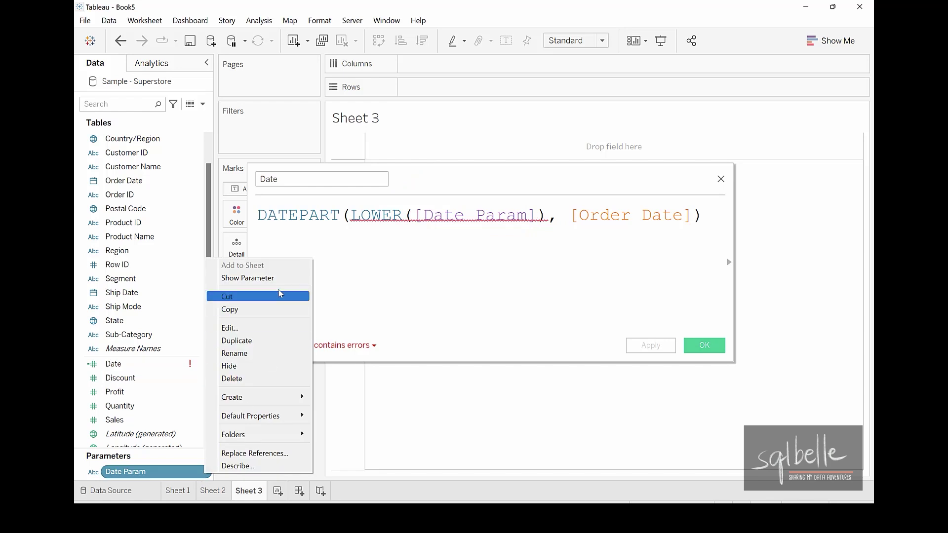
left_click(272, 329)
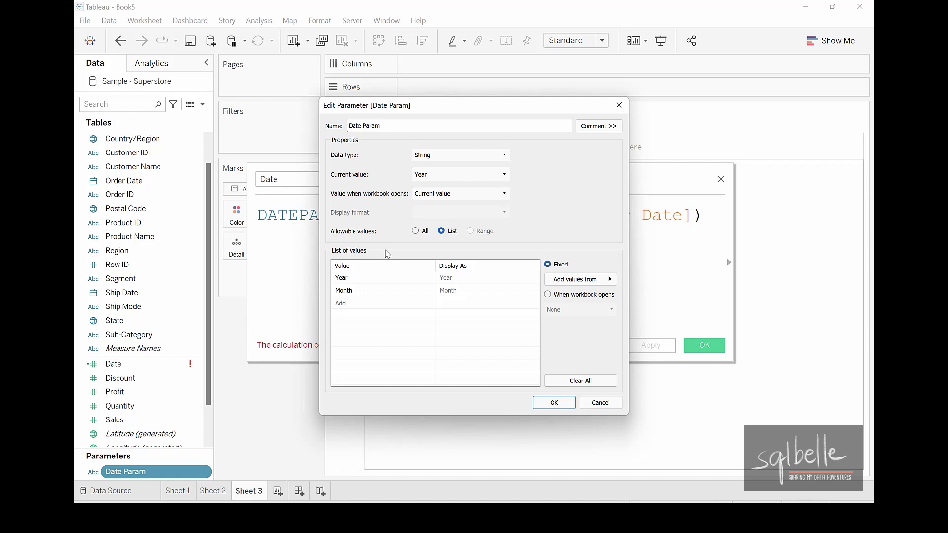
left_click(371, 279)
type("year")
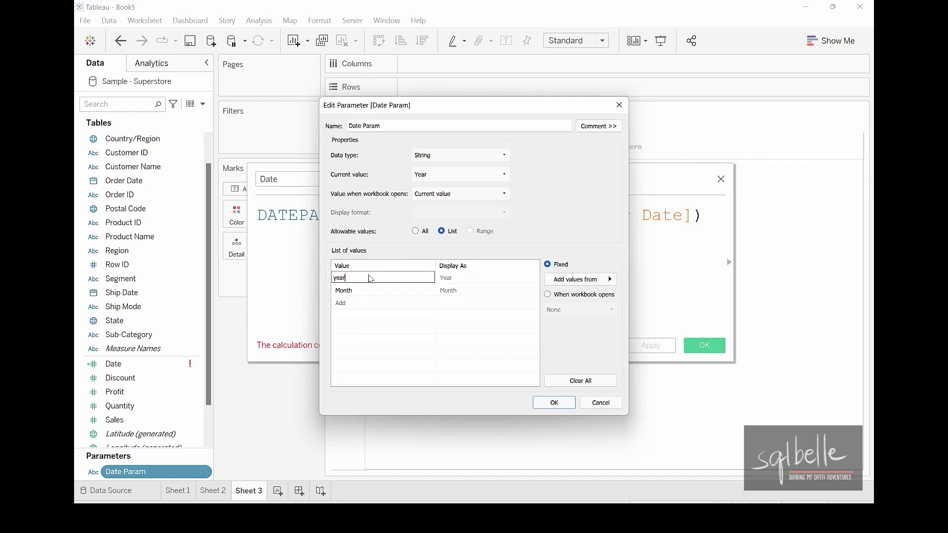
left_click(371, 297)
left_click(370, 295)
type("month")
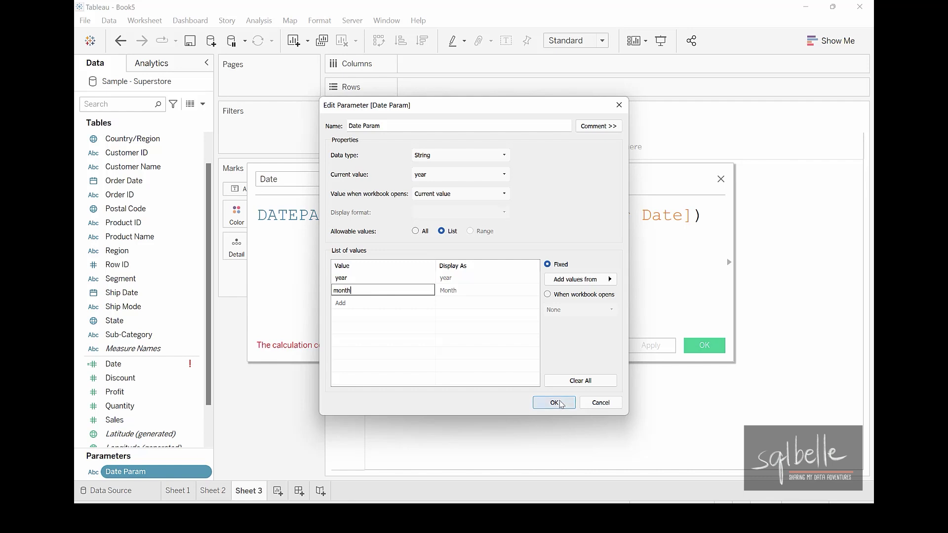
left_click(559, 403)
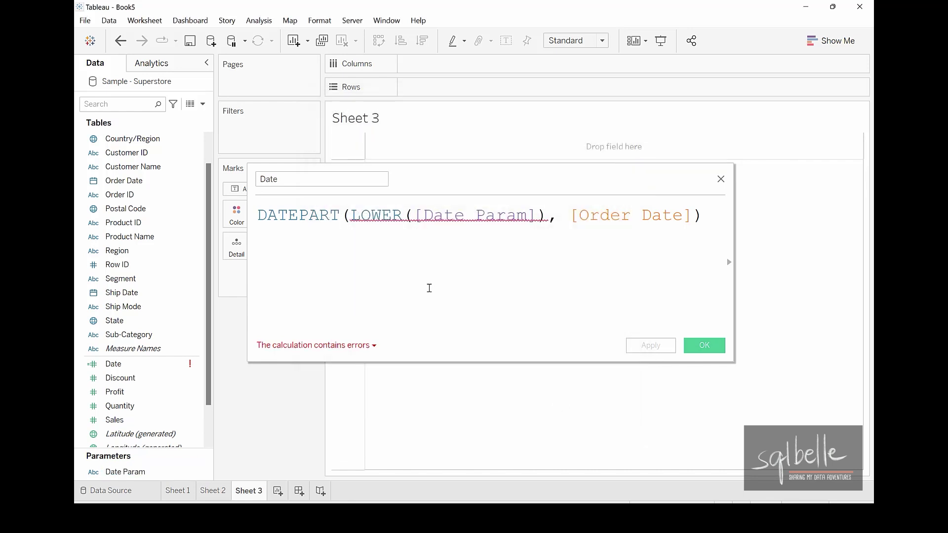
Remove the LOWER() wrapper so the Date formula reads DATEPART([Date Param], [Order Date]).
left_click_drag(352, 216, 411, 216)
key("BackSpace")
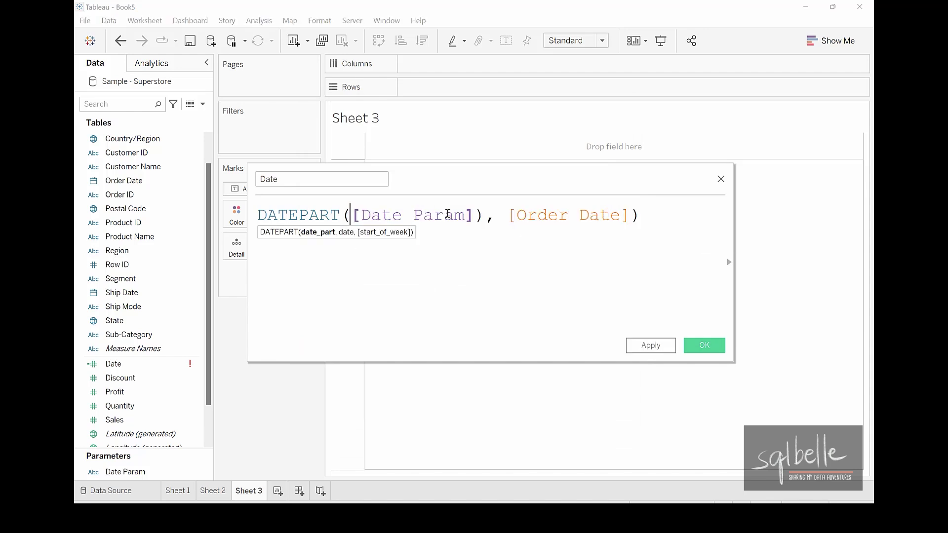
left_click(482, 216)
key("BackSpace")
left_click(504, 256)
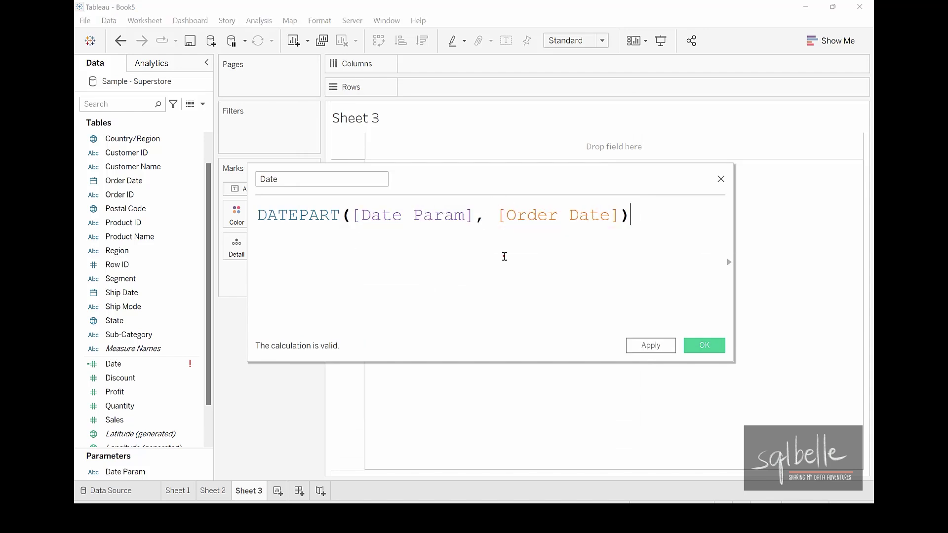
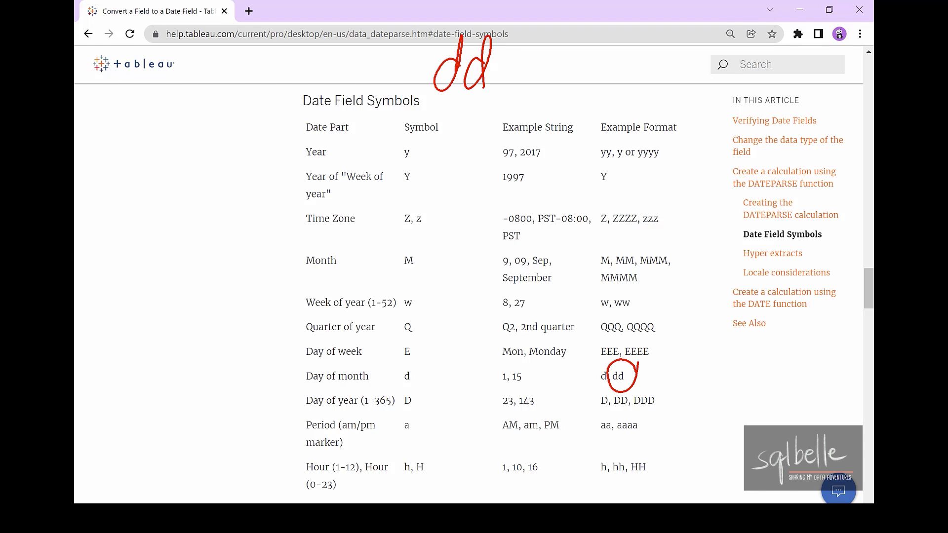
mouse_move(641, 245)
left_mouse_down()
mouse_move(617, 277)
mouse_move(643, 247)
left_mouse_up()
mouse_move(501, 74)
left_mouse_down()
mouse_move(550, 75)
mouse_move(564, 87)
left_mouse_up()
mouse_move(577, 88)
left_mouse_down()
mouse_move(579, 49)
mouse_move(606, 88)
left_mouse_up()
mouse_move(326, 130)
left_mouse_down()
mouse_move(297, 163)
mouse_move(316, 134)
left_mouse_up()
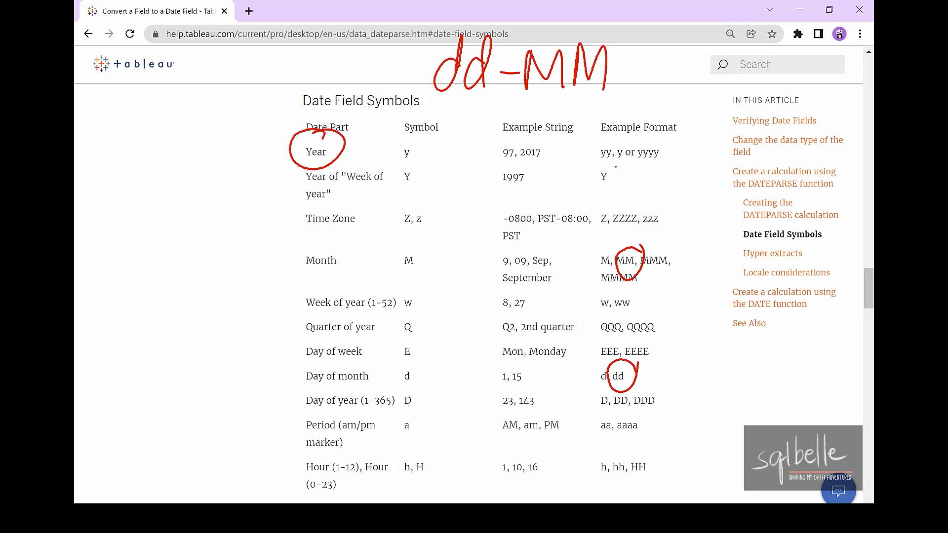
mouse_move(613, 129)
left_mouse_down()
mouse_move(599, 168)
mouse_move(620, 146)
left_mouse_up()
left_click_drag(620, 67, 637, 66)
left_click_drag(644, 55, 658, 105)
left_click_drag(676, 62, 682, 74)
left_click_drag(690, 62, 678, 109)
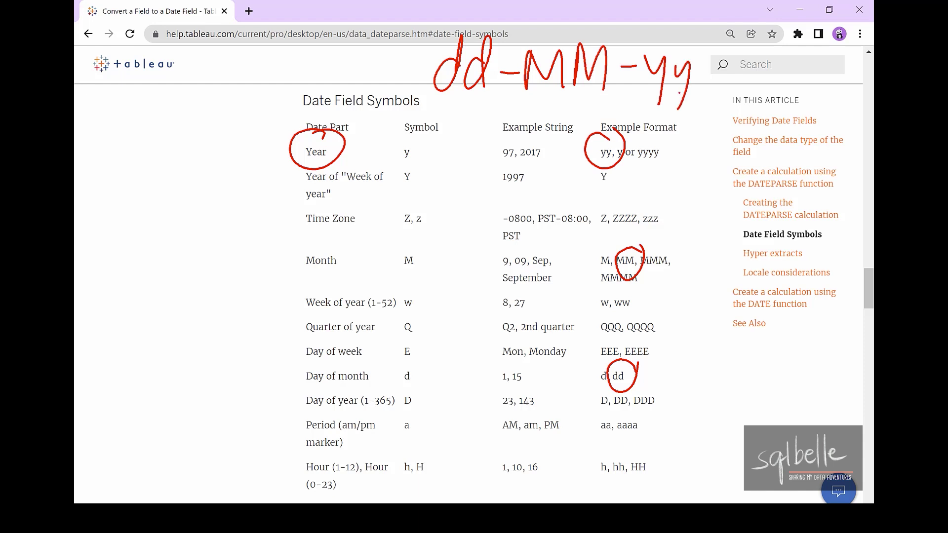
key("Escape")
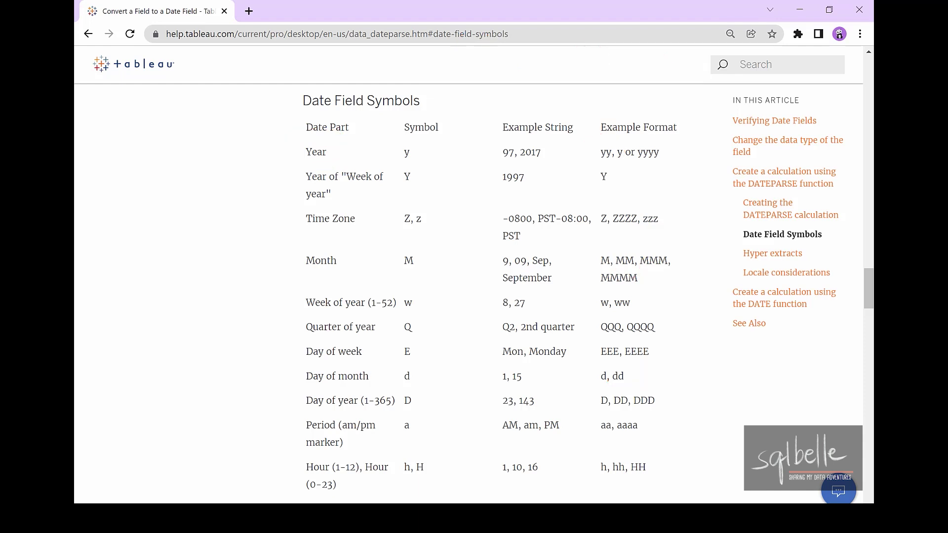
Switch back to Tableau and create a calculated field named Date with the formula DATEPARSE("dd-MM-yy", [Date (dd-mm-yy)]).
key("alt+Tab")
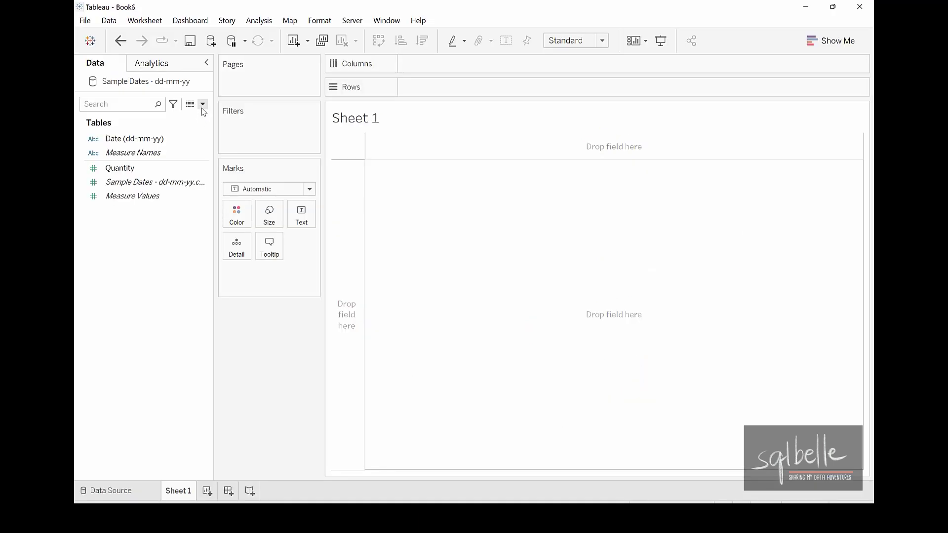
left_click(203, 103)
left_click(195, 118)
type("Date")
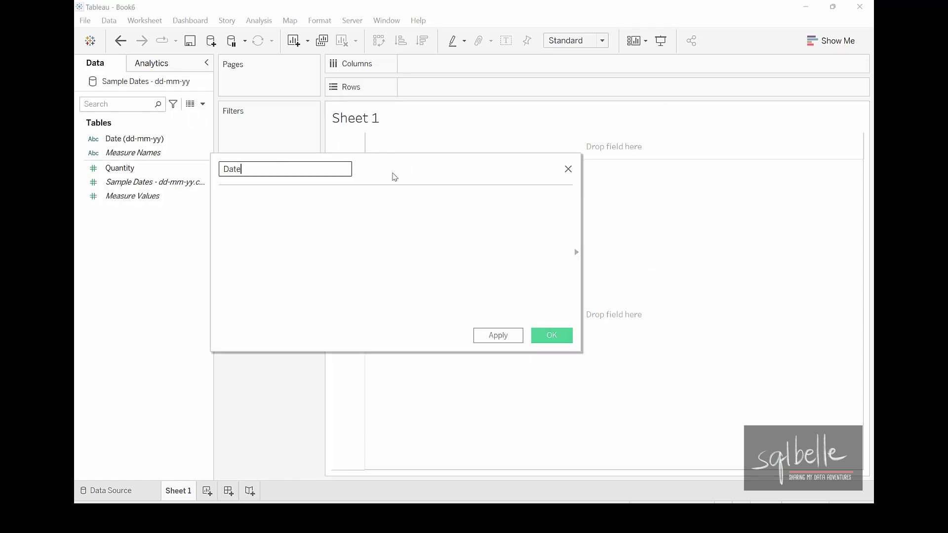
left_click(381, 232)
type("DA")
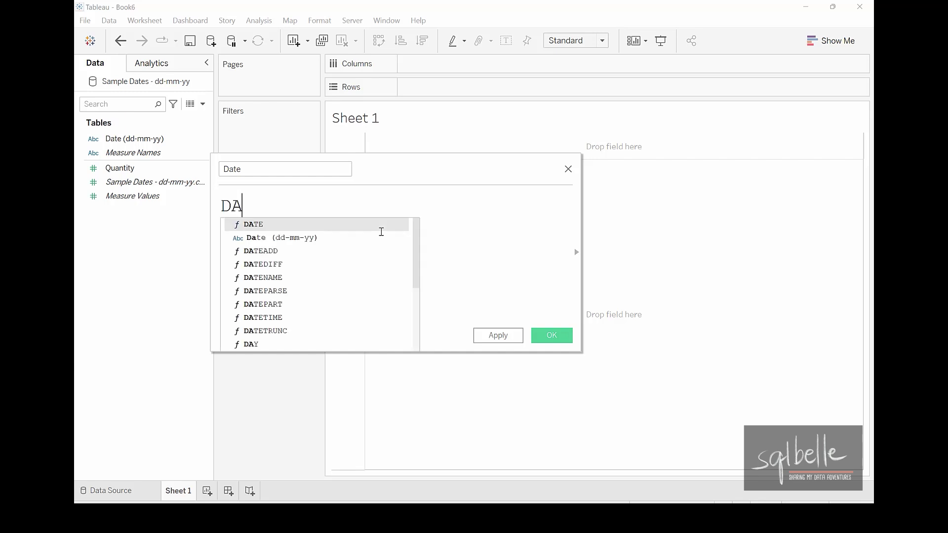
type("TEPARSE (\"")
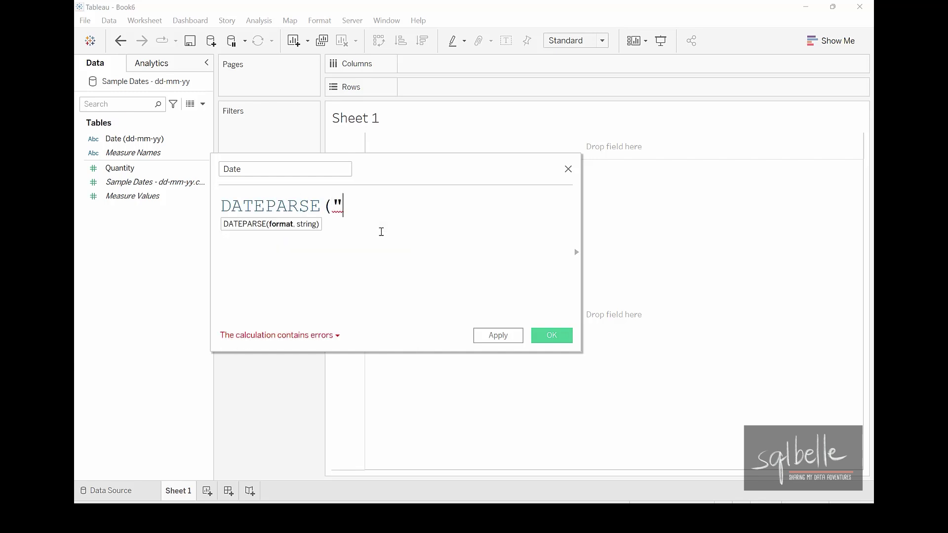
type("dd-")
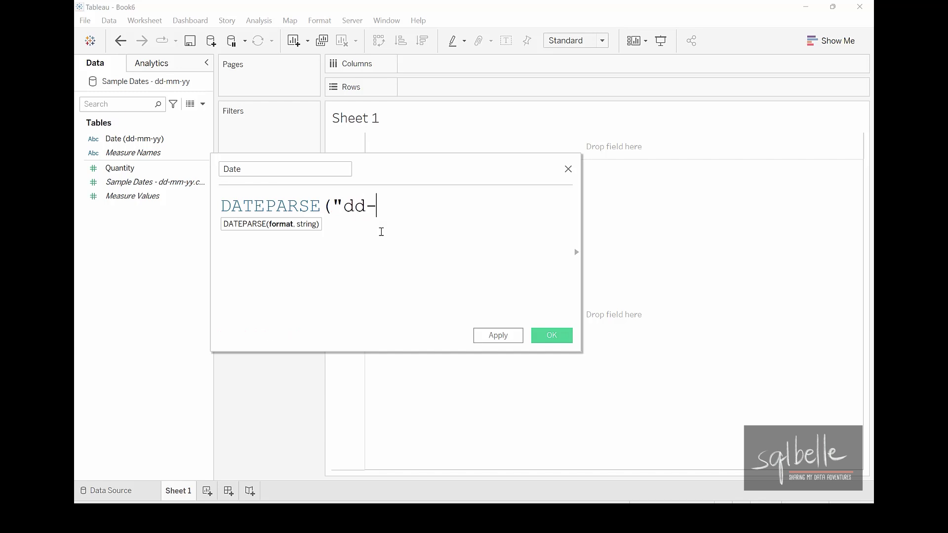
type("MM-yy\",")
left_click_drag(135, 139, 479, 213)
type(")")
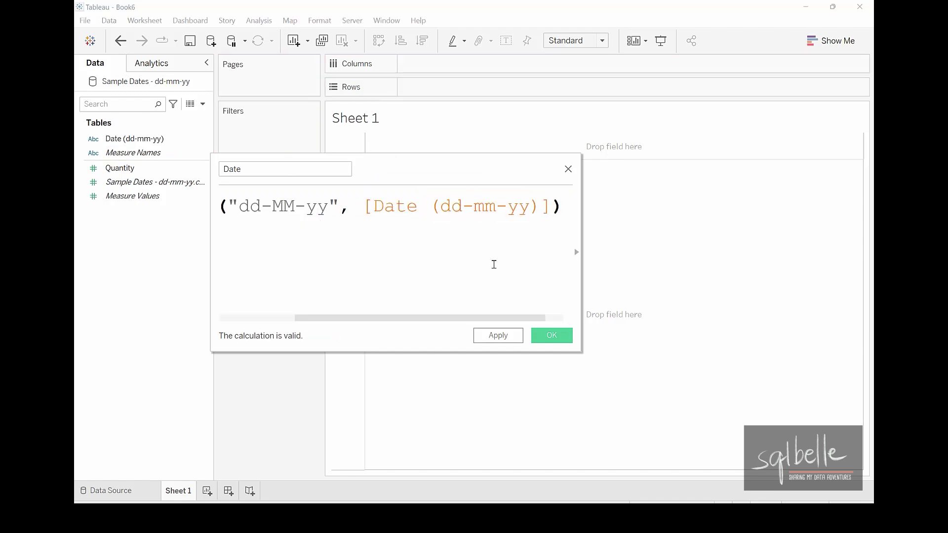
left_click(552, 336)
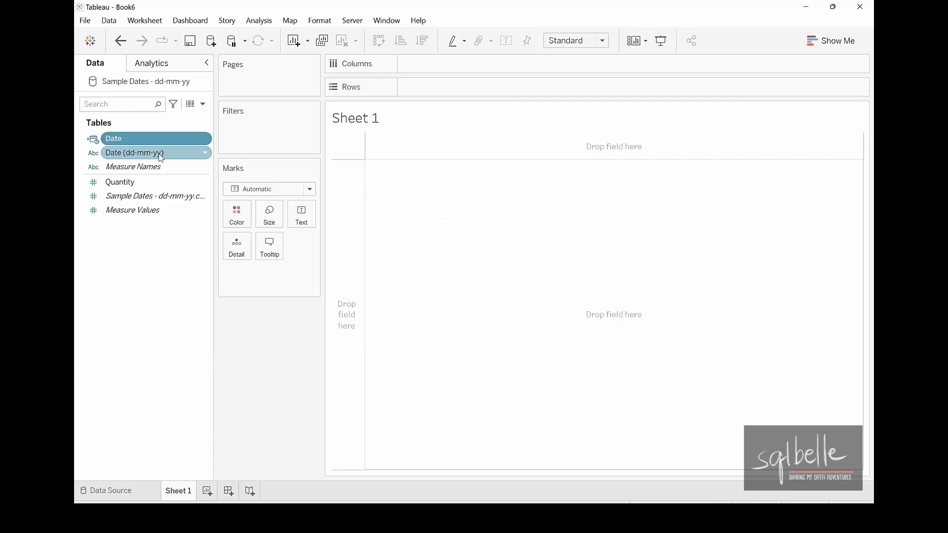
Place Date (dd-mm-yy) on Rows, followed by the new Date field as a discrete exact date.
left_click_drag(161, 157, 511, 88)
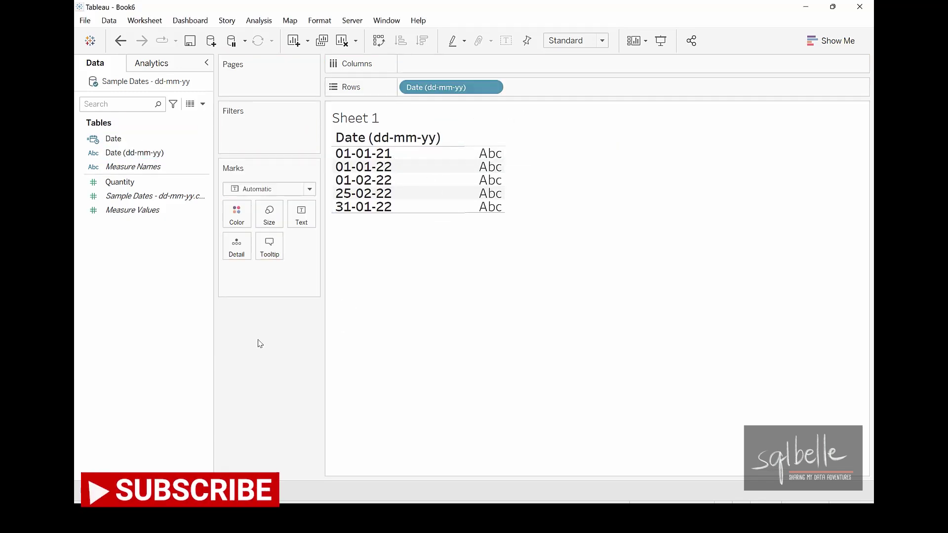
left_click_drag(134, 138, 521, 94)
left_click(489, 104)
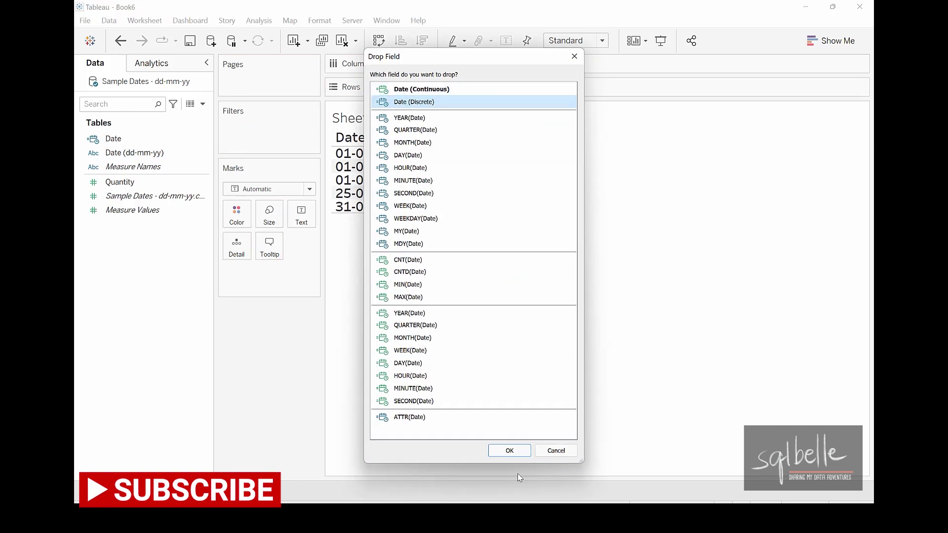
left_click(509, 450)
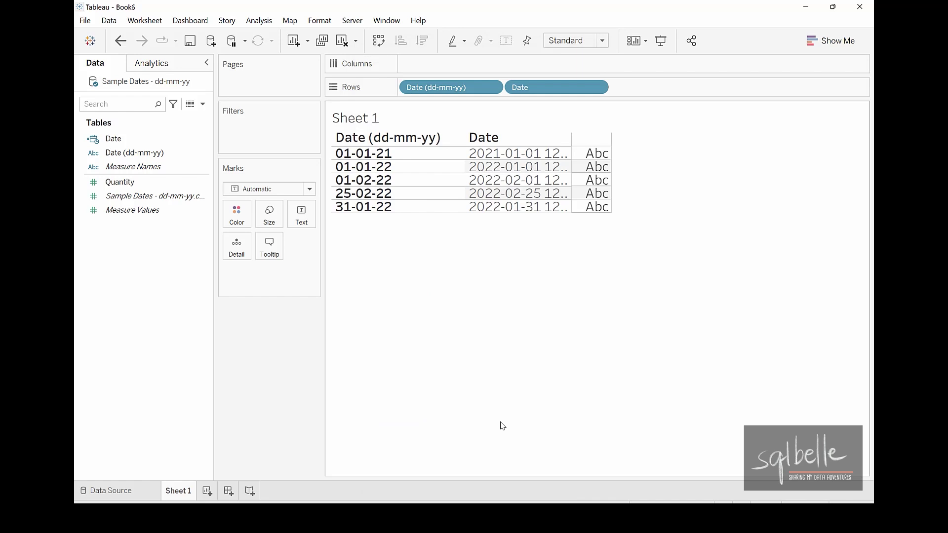
Format the Date field's row headers with the "March 14, 2001" date format.
left_click(598, 87)
left_click(597, 166)
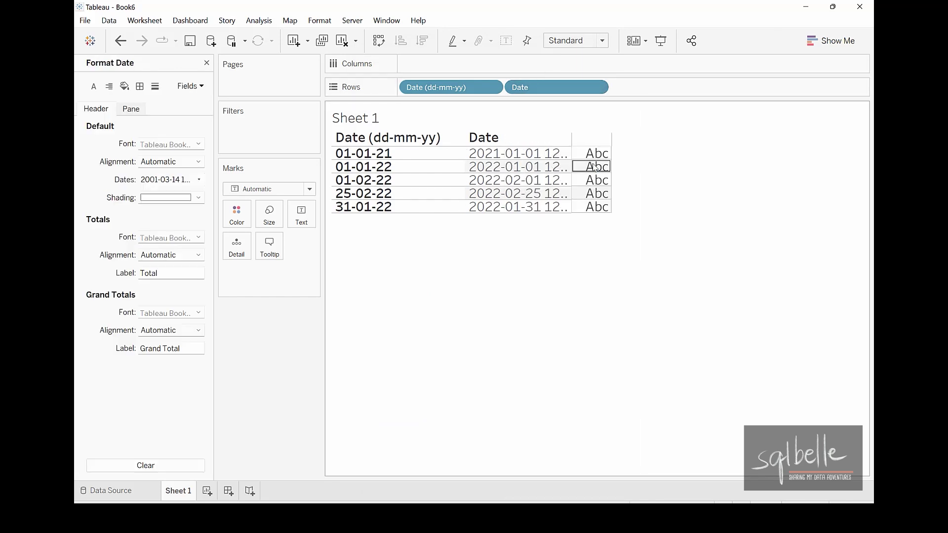
left_click(172, 180)
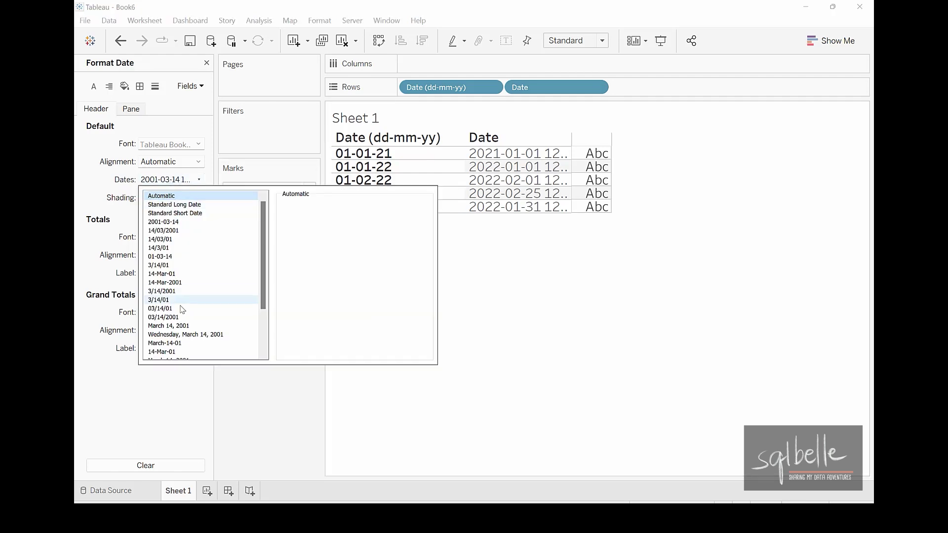
left_click(171, 326)
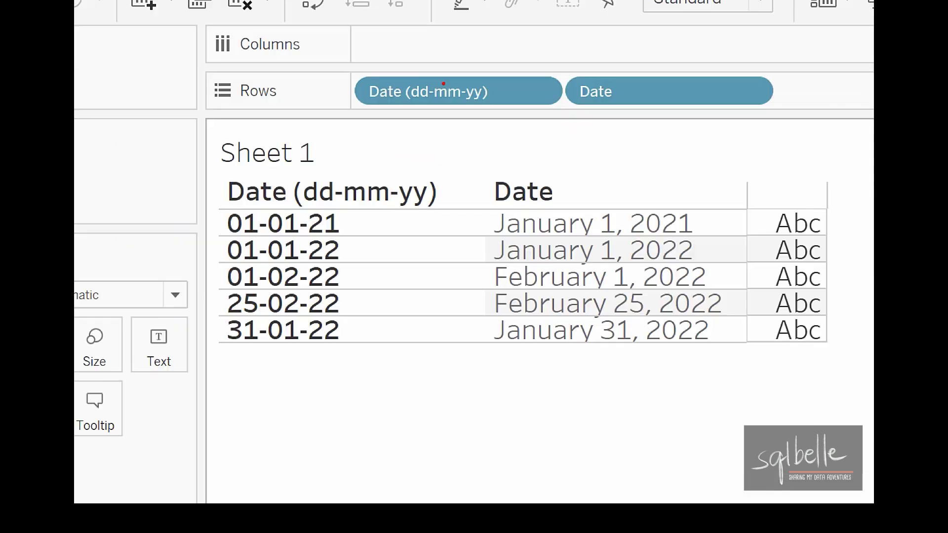
mouse_move(290, 201)
left_mouse_down()
mouse_move(223, 216)
mouse_move(370, 218)
mouse_move(292, 204)
left_mouse_up()
left_click_drag(708, 211, 766, 186)
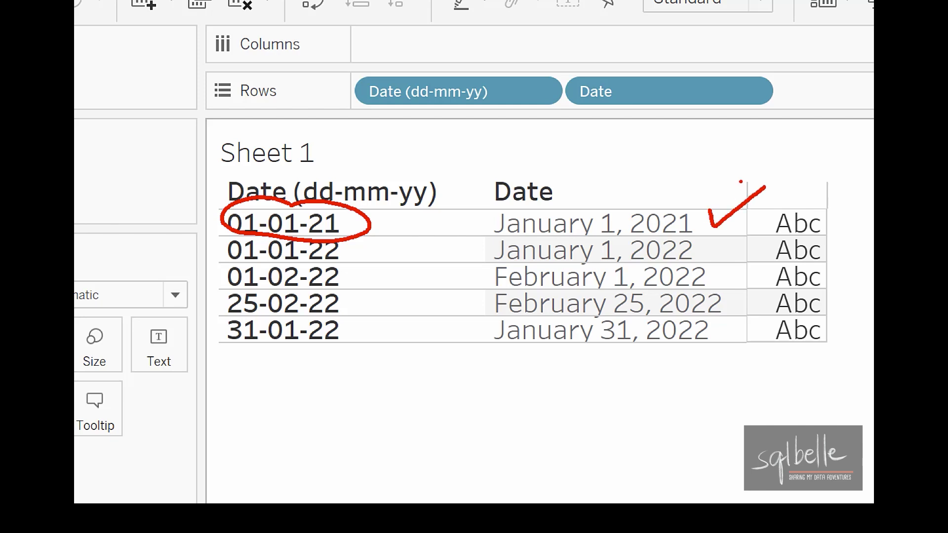
left_click_drag(228, 264, 343, 259)
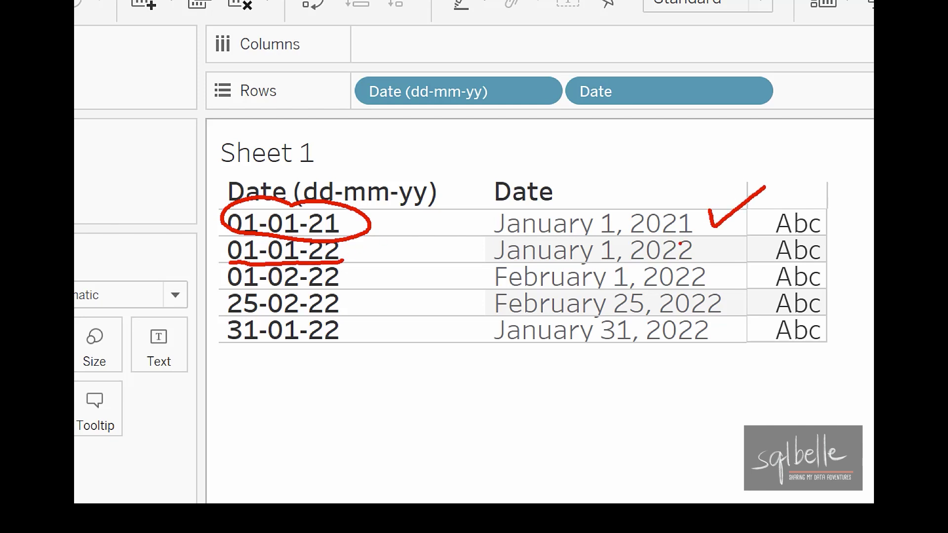
left_click_drag(712, 249, 767, 225)
mouse_move(342, 254)
left_mouse_down()
mouse_move(210, 289)
mouse_move(376, 268)
mouse_move(329, 250)
left_mouse_up()
left_click_drag(726, 278, 774, 262)
mouse_move(316, 290)
left_mouse_down()
mouse_move(348, 316)
mouse_move(322, 288)
left_mouse_up()
left_click_drag(739, 296, 795, 284)
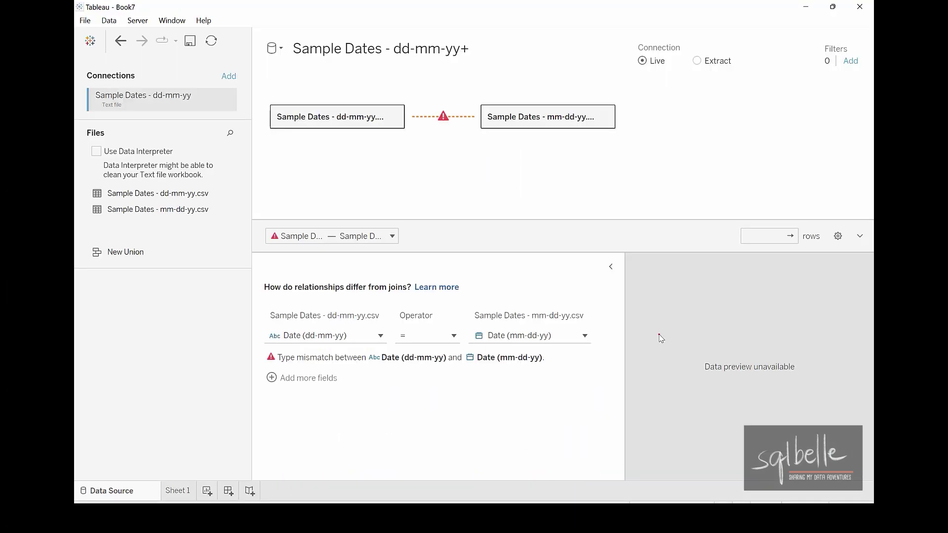
mouse_move(287, 328)
left_mouse_down()
mouse_move(258, 336)
mouse_move(285, 328)
left_mouse_up()
mouse_move(489, 321)
left_mouse_down()
mouse_move(501, 327)
mouse_move(500, 345)
left_mouse_up()
Change the data type of Date (mm-dd-yy) in the mm-dd-yy table to String and reopen the relationship between the tables.
left_click(541, 121)
left_click(280, 383)
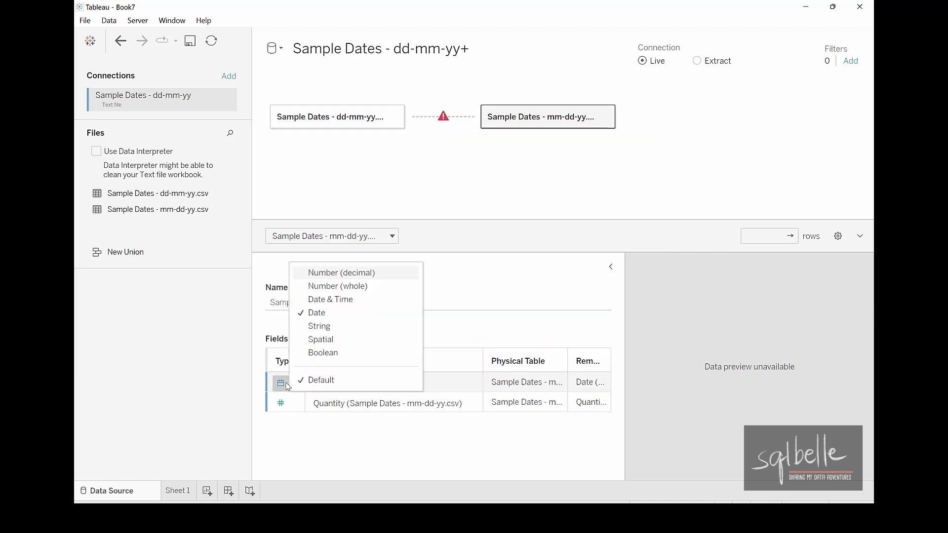
left_click(321, 322)
left_click(442, 118)
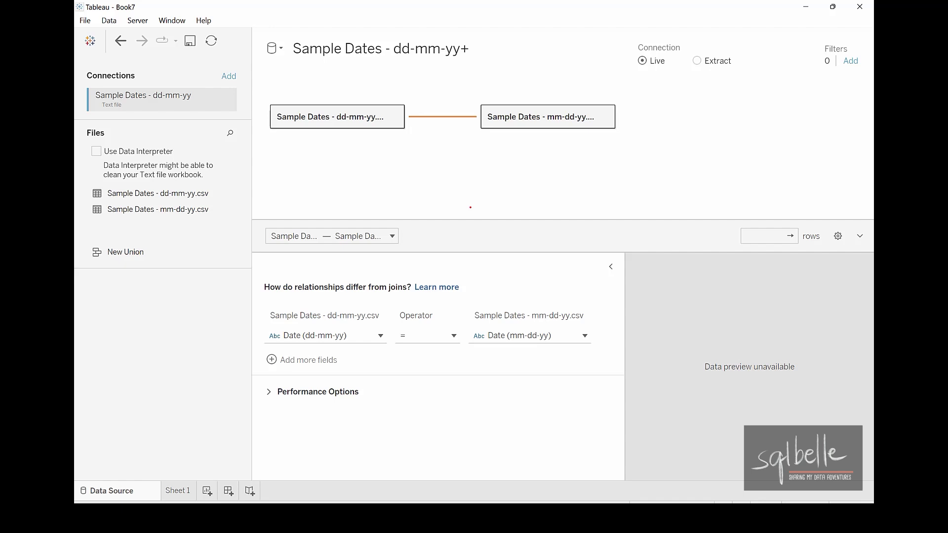
mouse_move(296, 324)
left_mouse_down()
mouse_move(296, 363)
mouse_move(355, 341)
mouse_move(290, 324)
left_mouse_up()
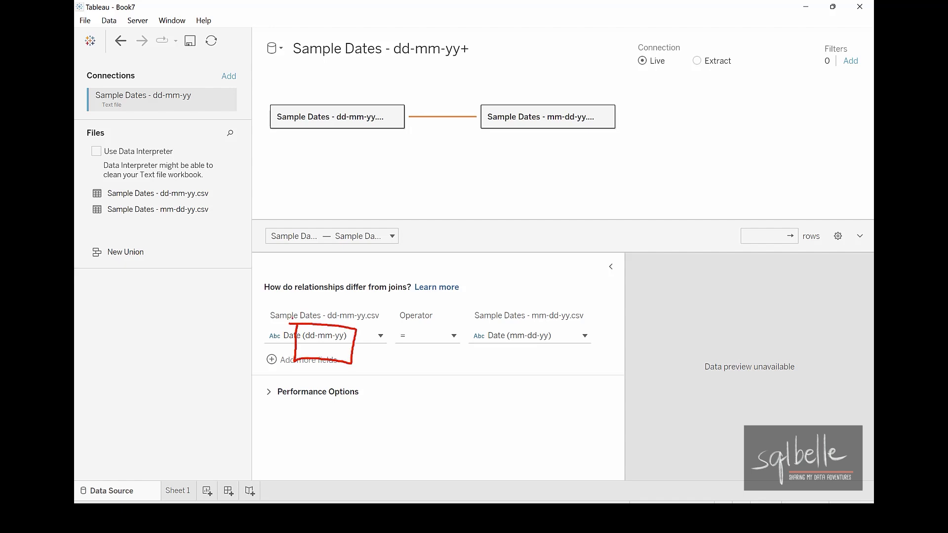
mouse_move(475, 316)
left_mouse_down()
mouse_move(531, 355)
mouse_move(515, 319)
mouse_move(430, 315)
left_mouse_up()
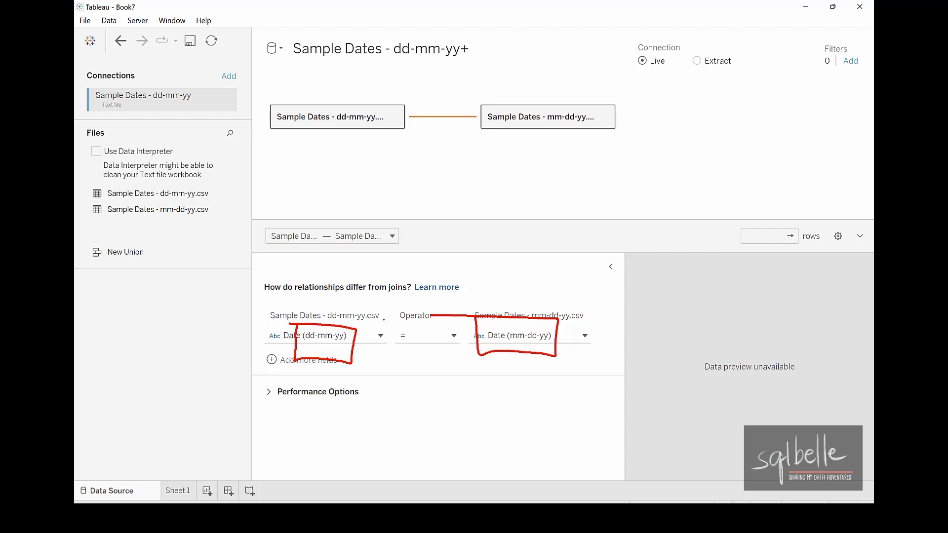
key("Escape")
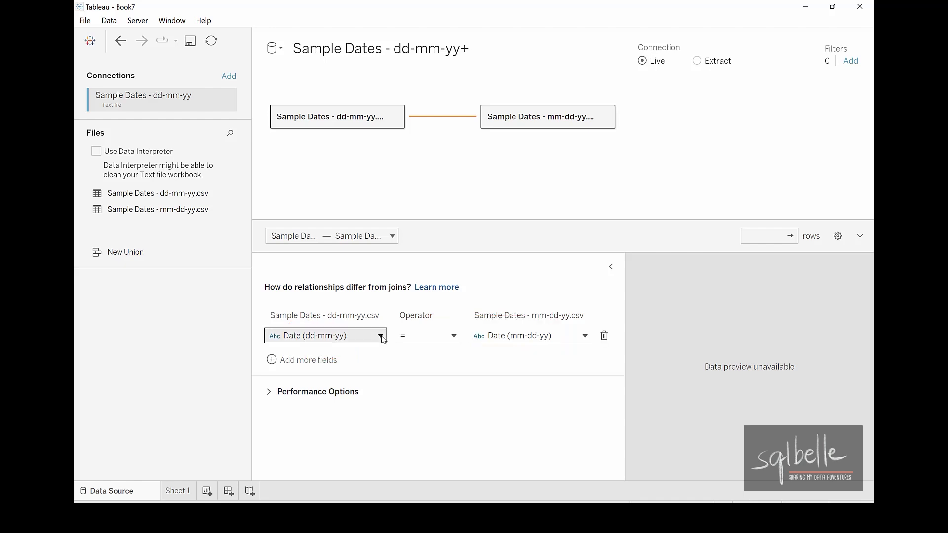
Replace the dd-mm-yy table's relationship field with the calculation DATEPARSE("dd-MM-yy",[Date (dd-mm-yy)]).
left_click(381, 336)
left_click(310, 427)
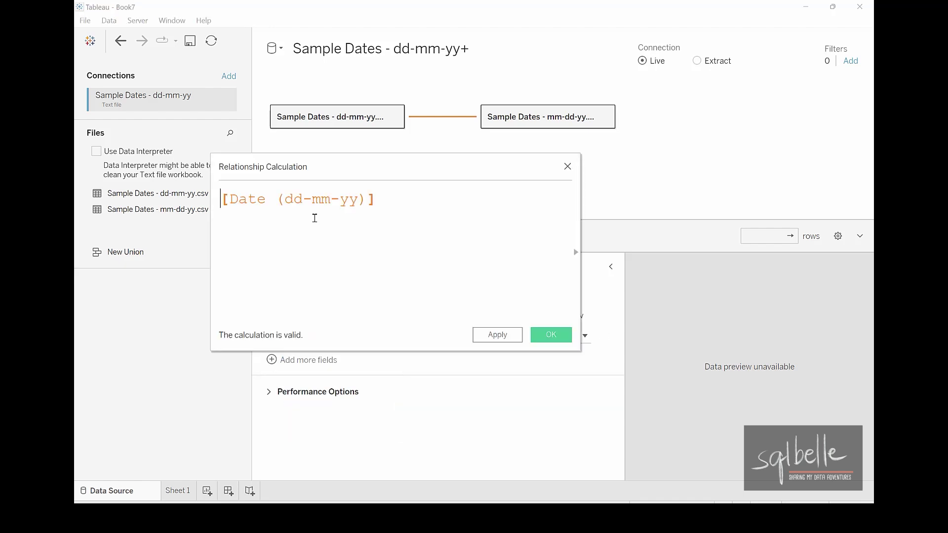
type("DATEPARSE(")
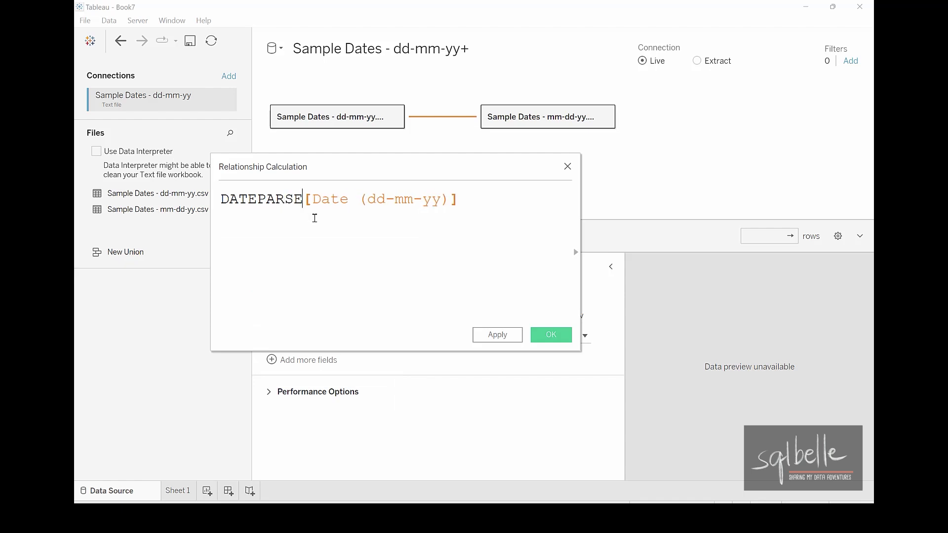
type("\"dd-M")
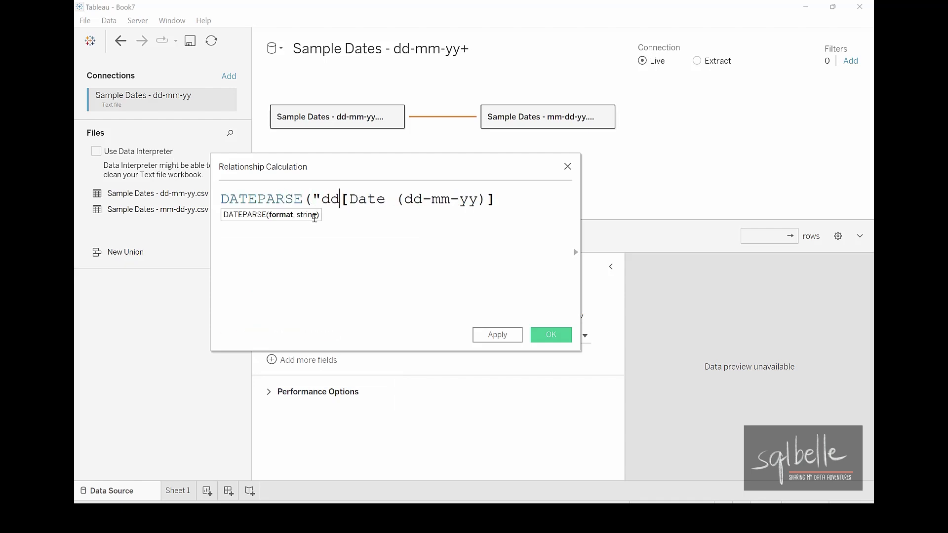
type("M-yy\"")
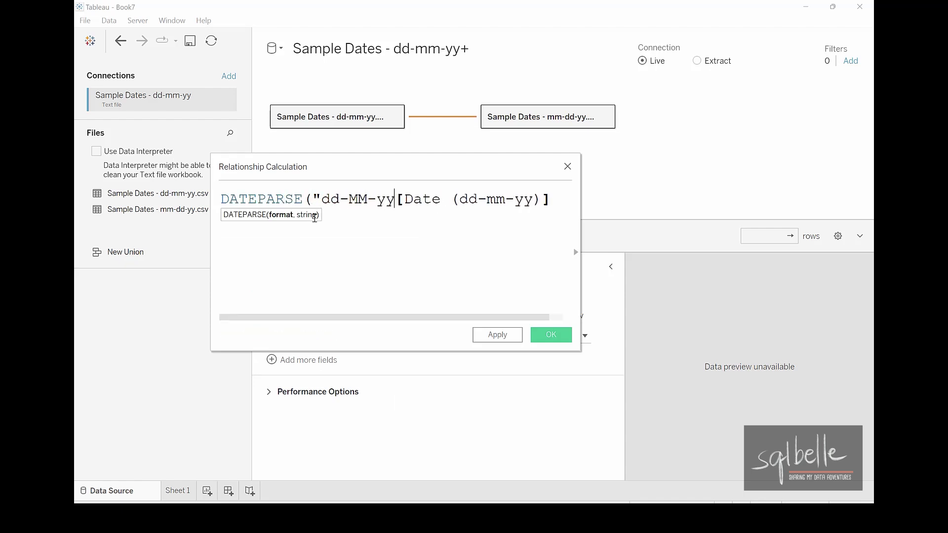
type(",")
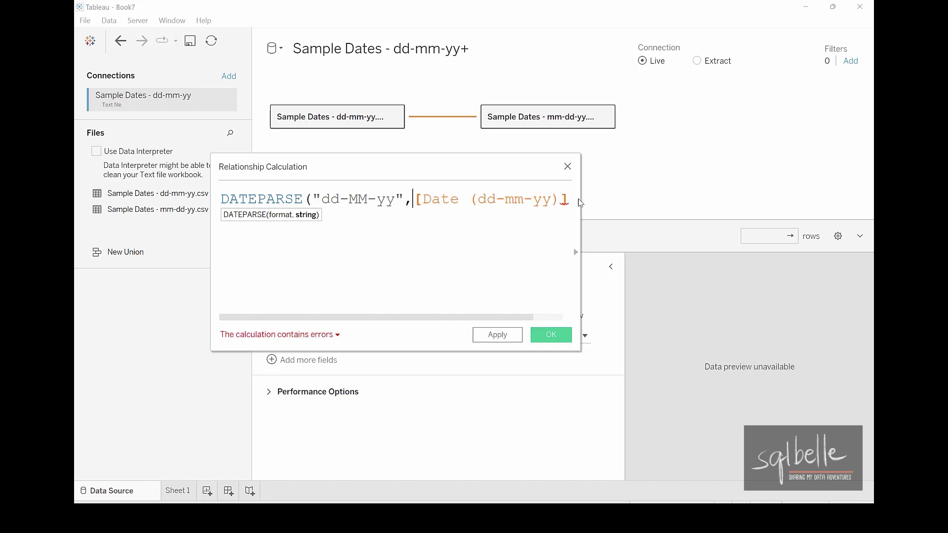
left_click(569, 200)
type(")")
left_click(552, 335)
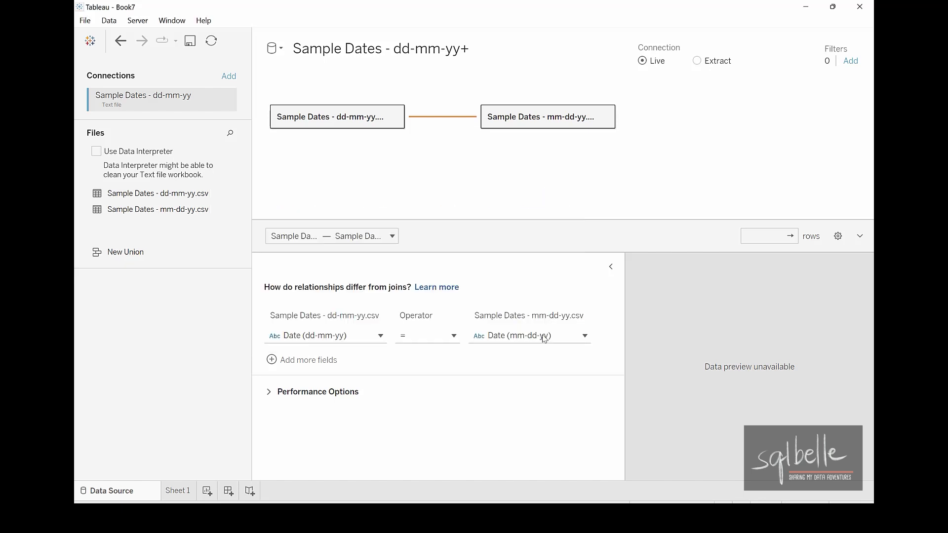
Replace the mm-dd-yy table's relationship field with the calculation DATEPARSE("MM-dd-yy",[Date (mm-dd-yy)]).
left_click(585, 337)
left_click(543, 410)
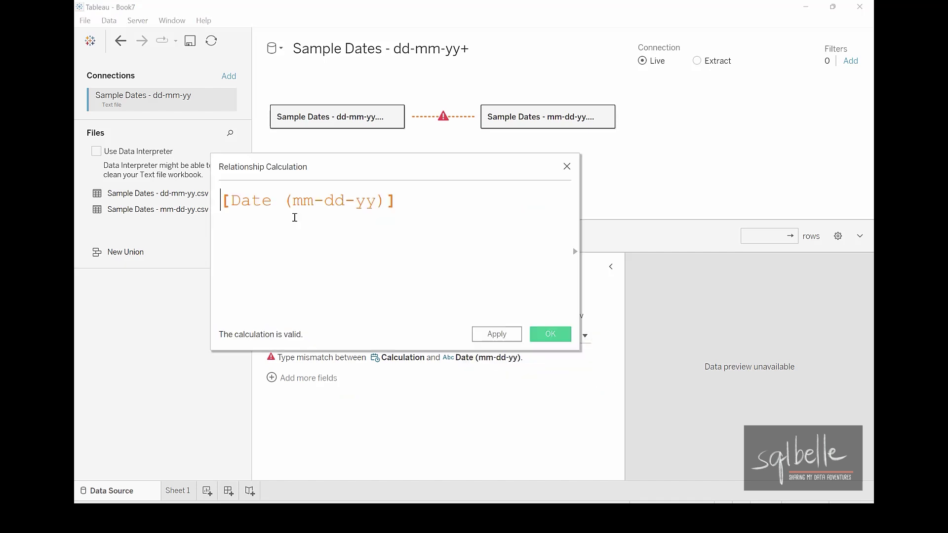
type("DATEPARS")
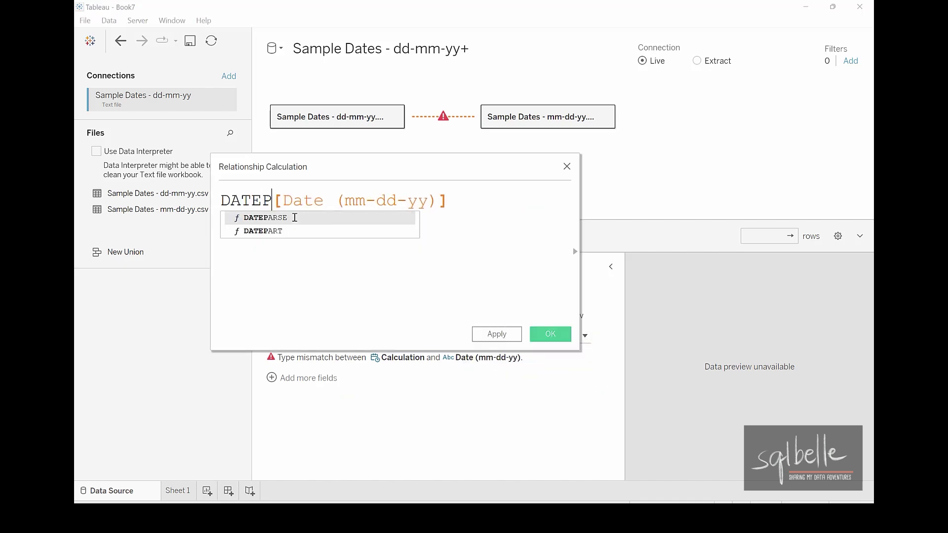
type("E(")
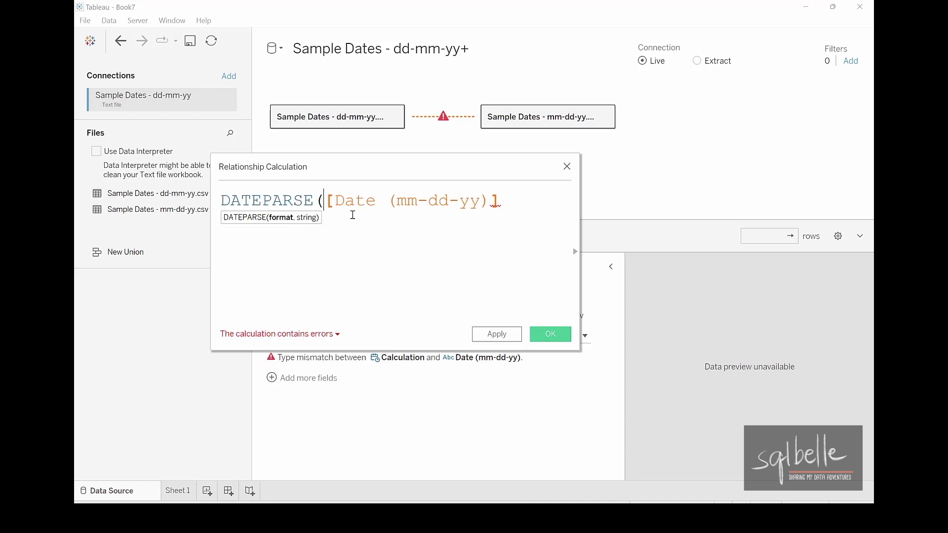
type("\"")
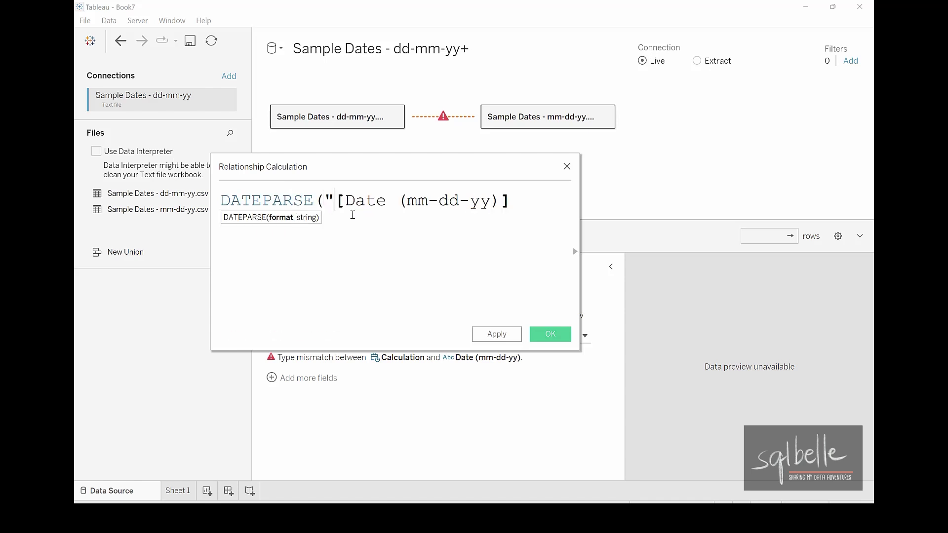
type("MM-dd")
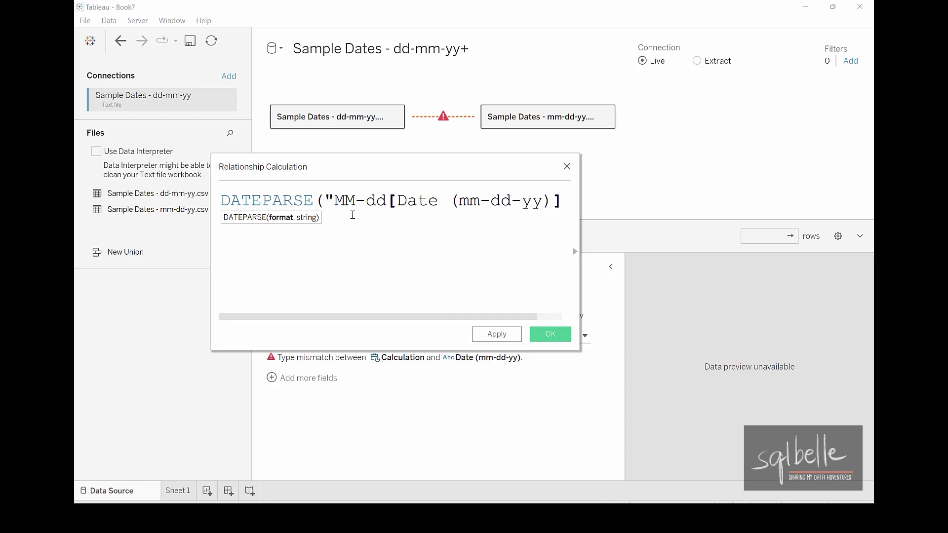
type("-yy\",")
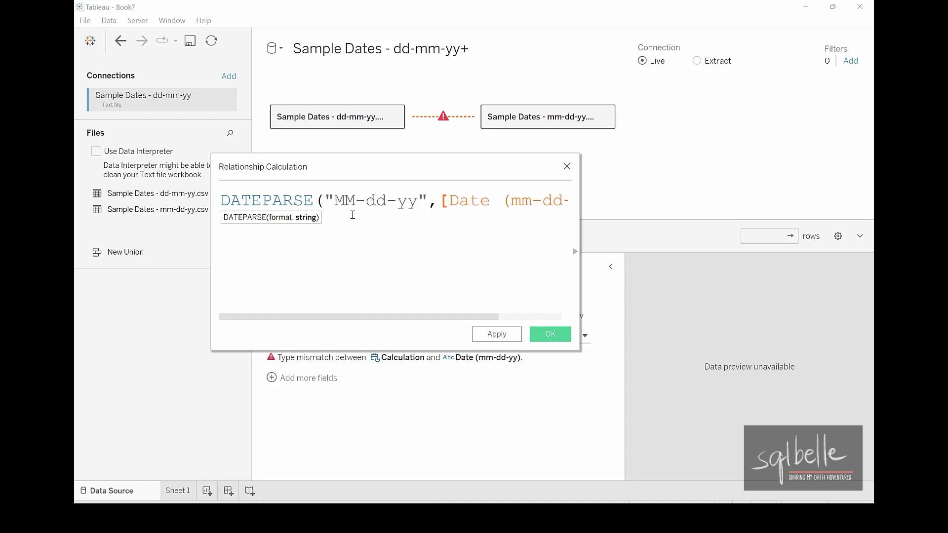
key("End")
type(")")
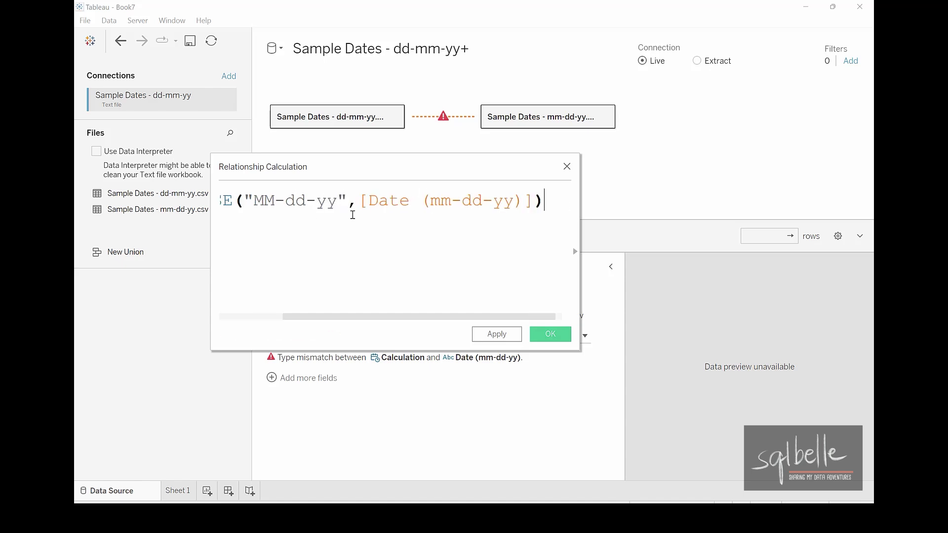
left_click(545, 338)
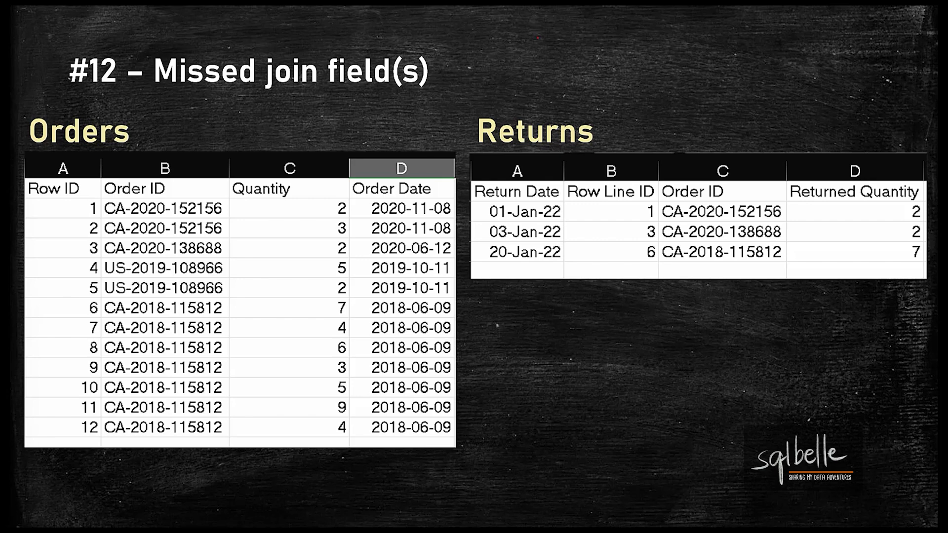
left_click_drag(873, 215, 900, 206)
left_click_drag(873, 241, 904, 228)
left_click_drag(875, 261, 903, 246)
left_click_drag(828, 327, 938, 272)
left_click_drag(863, 339, 862, 385)
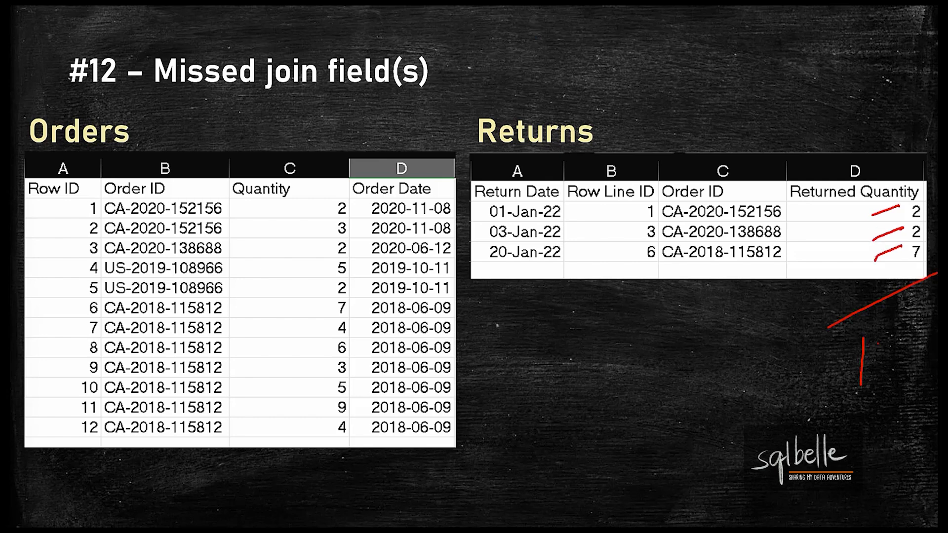
left_click_drag(894, 336, 887, 387)
mouse_move(180, 176)
left_mouse_down()
mouse_move(208, 184)
mouse_move(181, 175)
left_mouse_up()
mouse_move(706, 176)
left_mouse_down()
mouse_move(691, 220)
mouse_move(726, 174)
left_mouse_up()
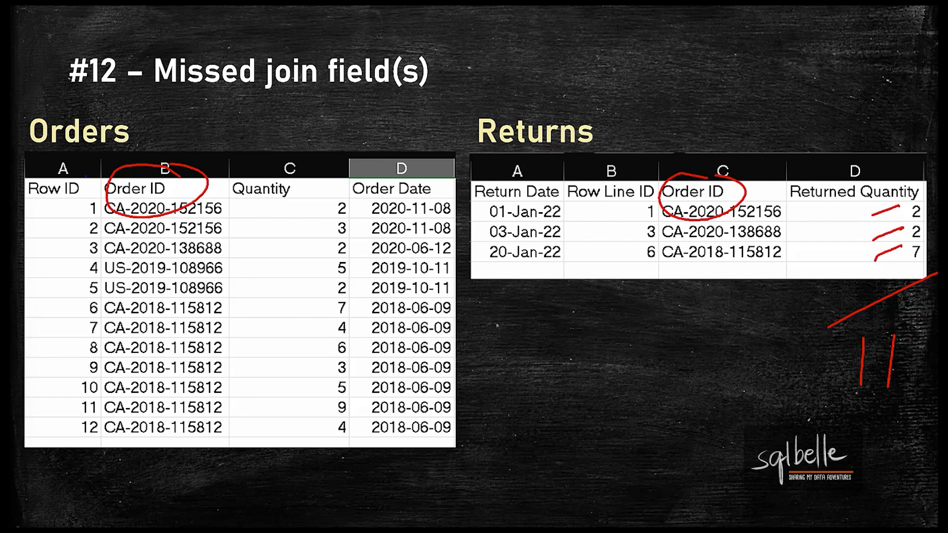
mouse_move(86, 169)
left_mouse_down()
mouse_move(24, 194)
mouse_move(87, 173)
left_mouse_up()
mouse_move(649, 168)
left_mouse_down()
mouse_move(563, 177)
mouse_move(675, 210)
left_mouse_up()
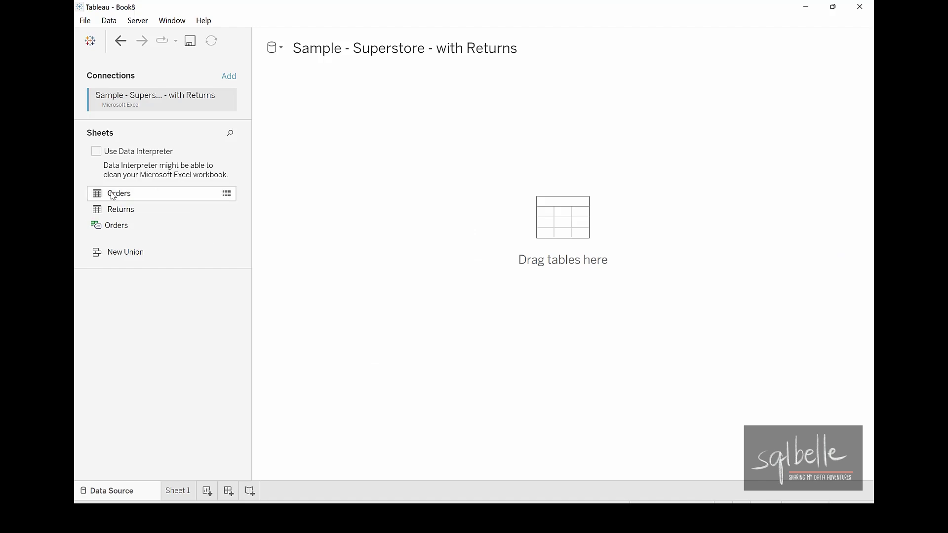
Add the Orders table to the data source, inner-join Returns to it at the physical level, and open the join's settings.
left_click_drag(113, 195, 330, 148)
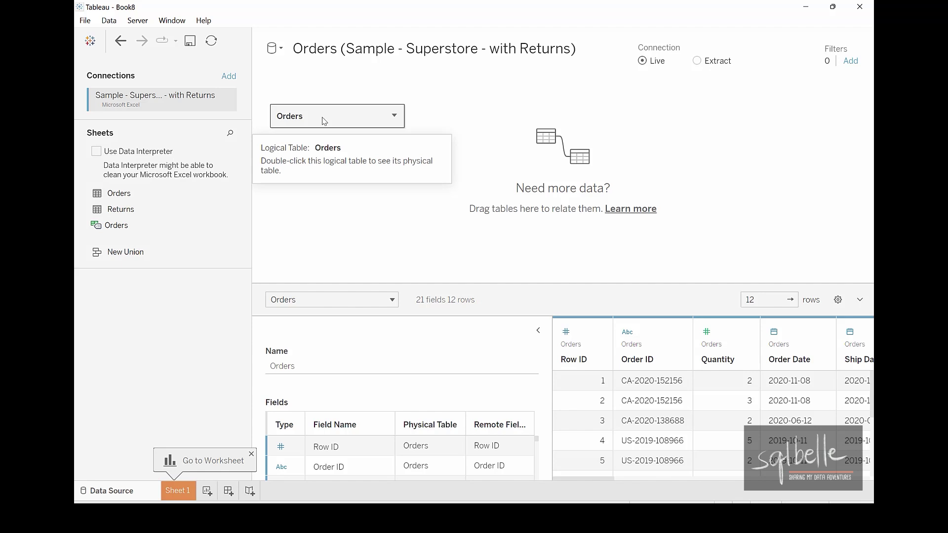
double_click(324, 121)
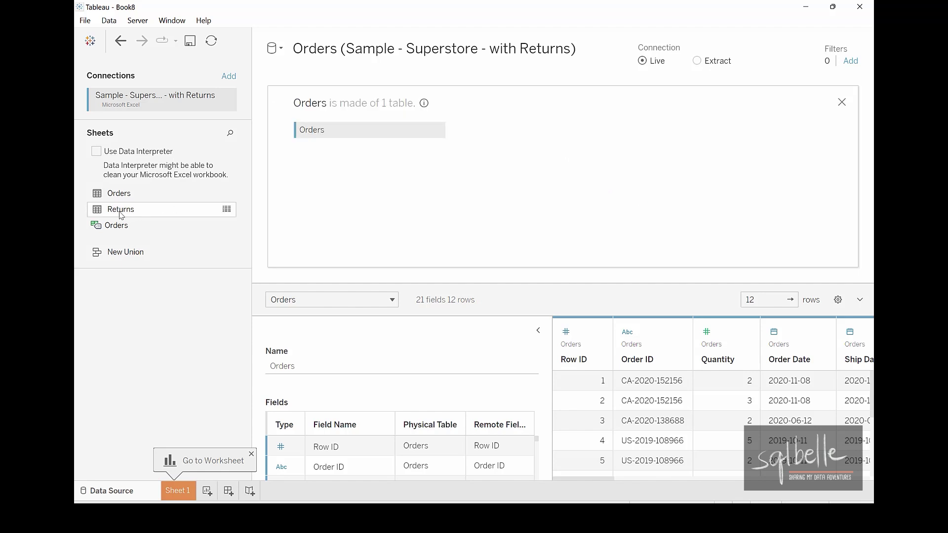
left_click_drag(120, 212, 508, 131)
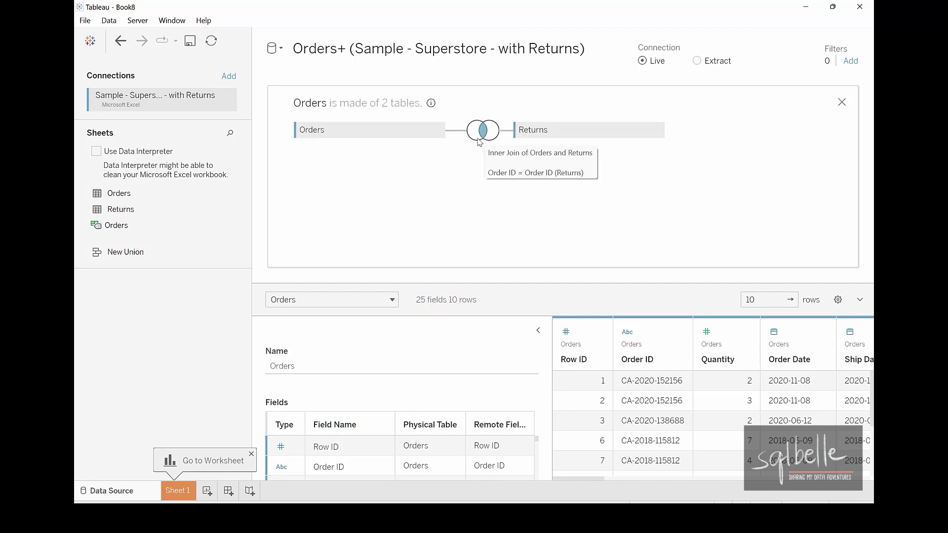
left_click(478, 140)
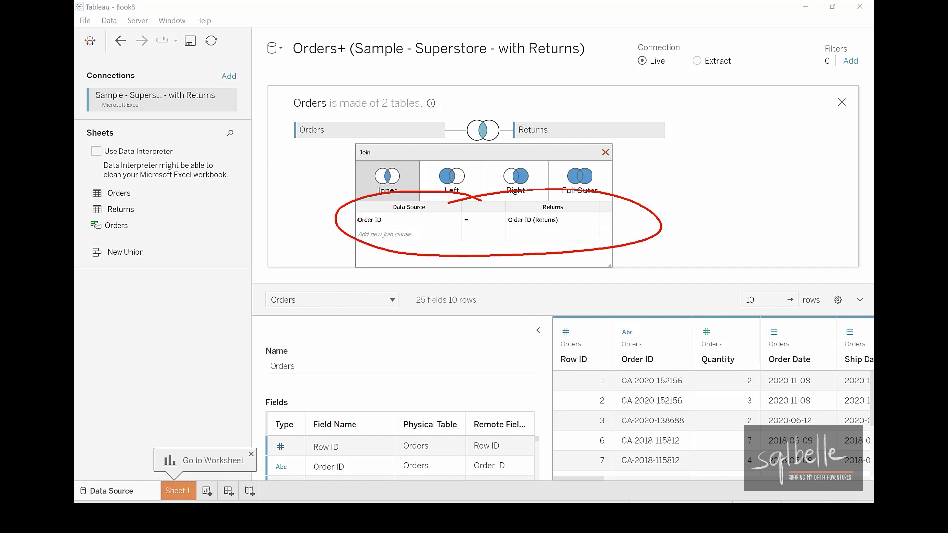
Show the Returned Quantity measure from Returns as text on Sheet 1.
left_click(178, 492)
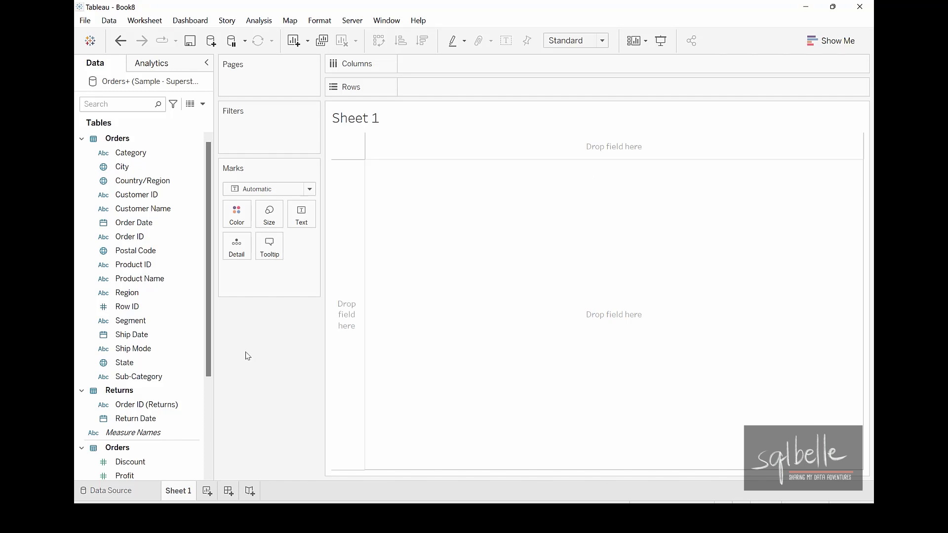
scroll(208, 320, "down", 5)
mouse_move(131, 392)
left_mouse_down()
mouse_move(269, 296)
mouse_move(301, 220)
left_mouse_up()
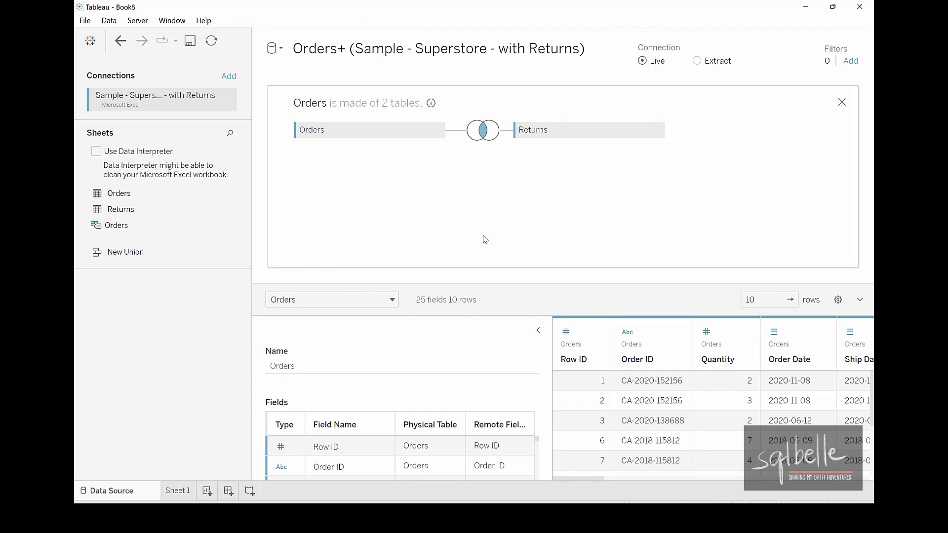
Add a second join clause, Row ID = Row Line ID, to the Orders–Returns join in the data source and return to the logical layer.
left_click(483, 131)
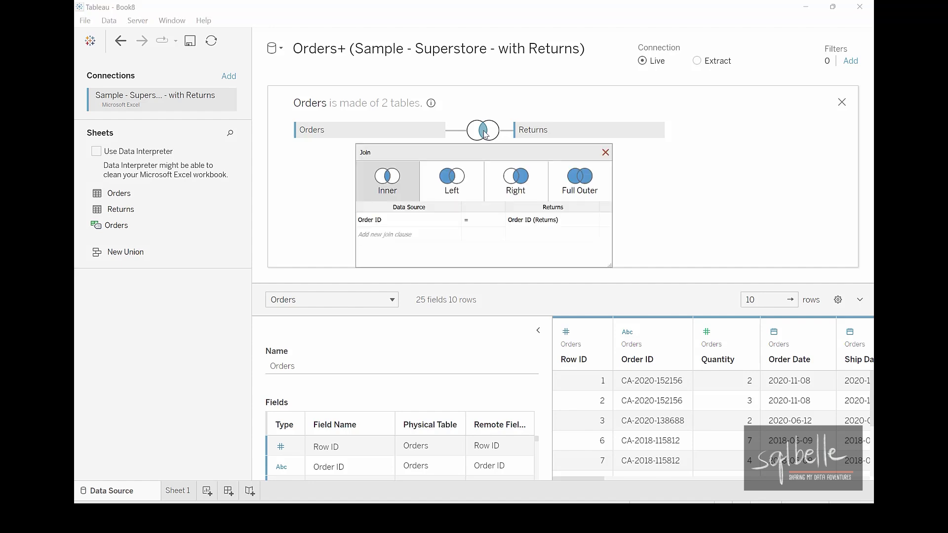
left_click(428, 235)
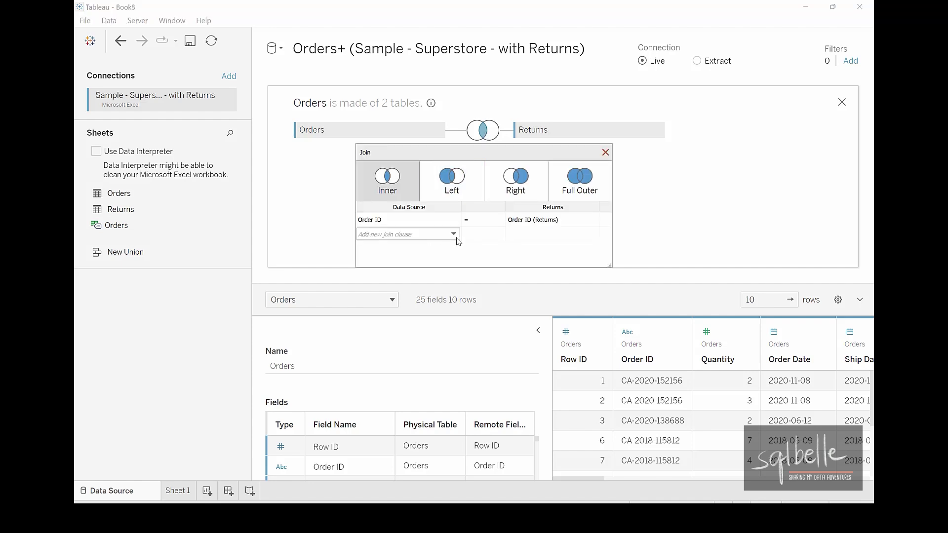
left_click(377, 368)
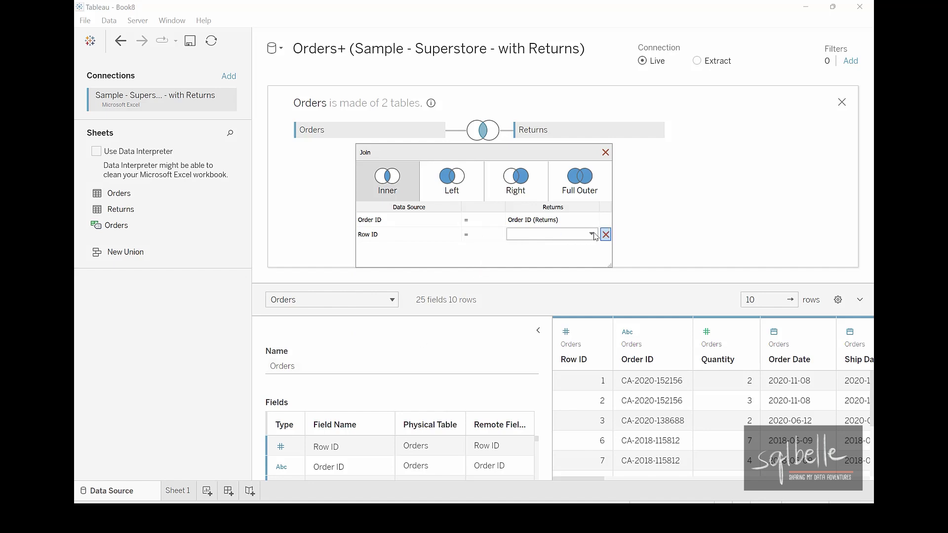
left_click(587, 235)
left_click(542, 273)
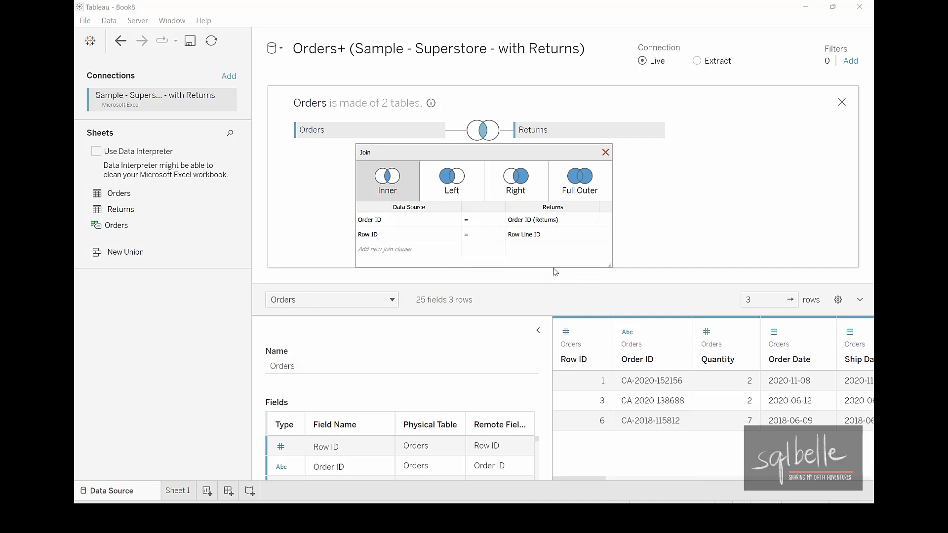
left_click(605, 152)
left_click(842, 102)
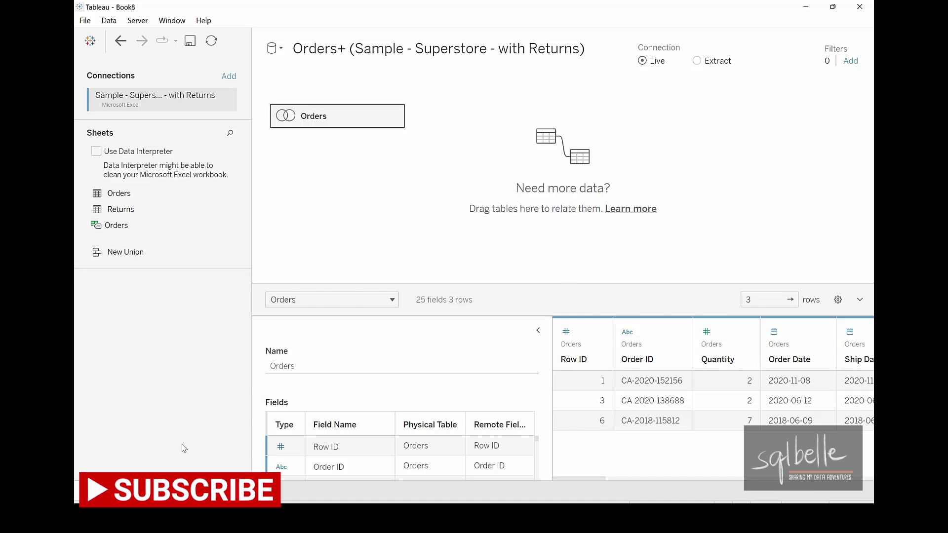